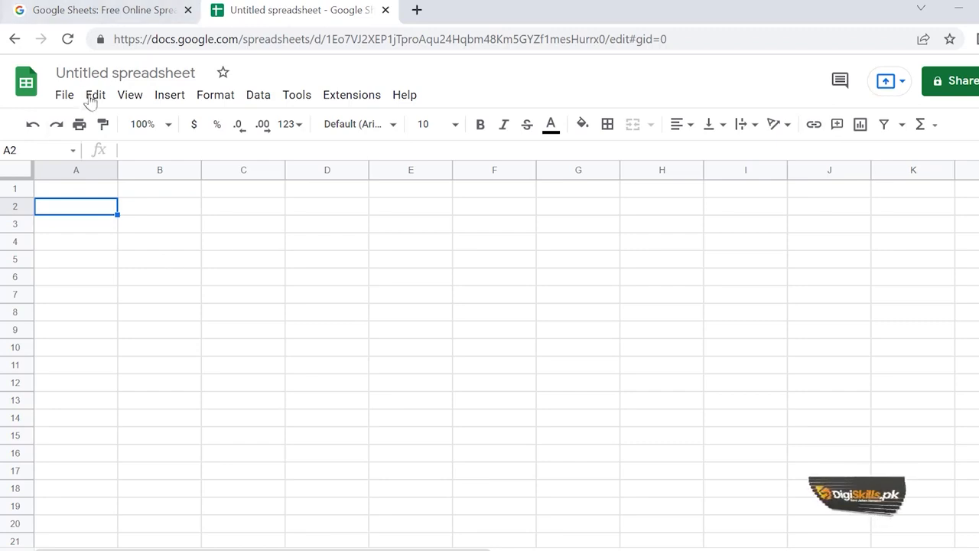
# Rename the untitled spreadsheet as "Grading System"
pyautogui.click(99, 73)
pyautogui.write('Grade')
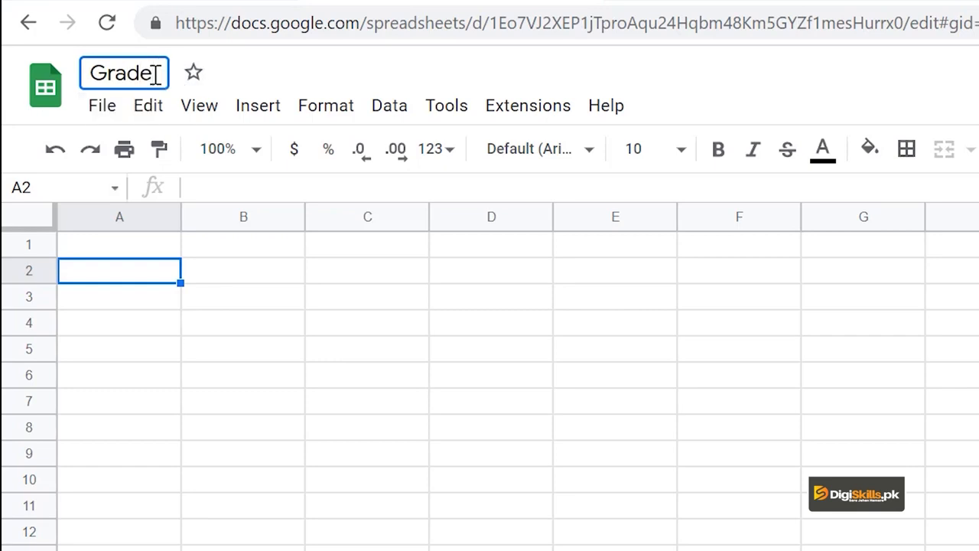
pyautogui.press('BackSpace')
pyautogui.write('ing ')
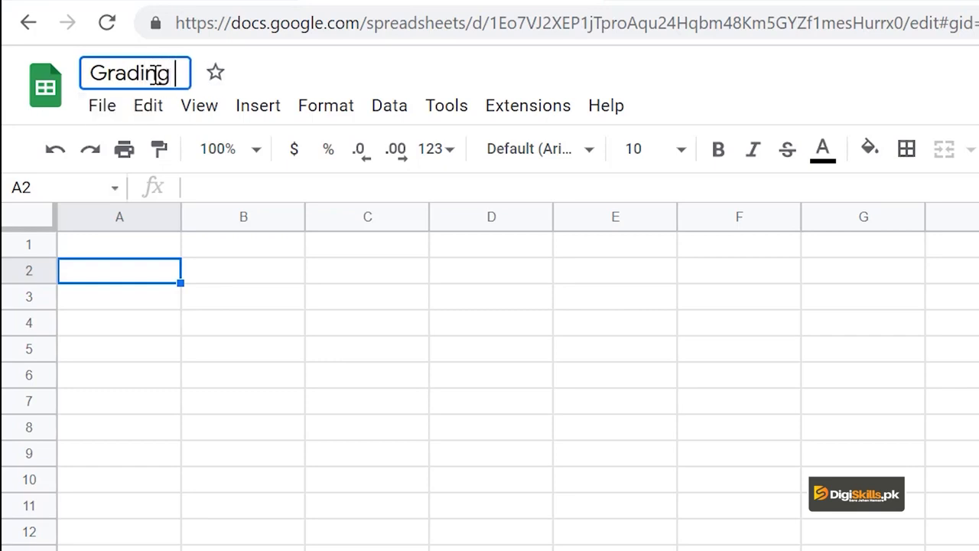
pyautogui.write('System')
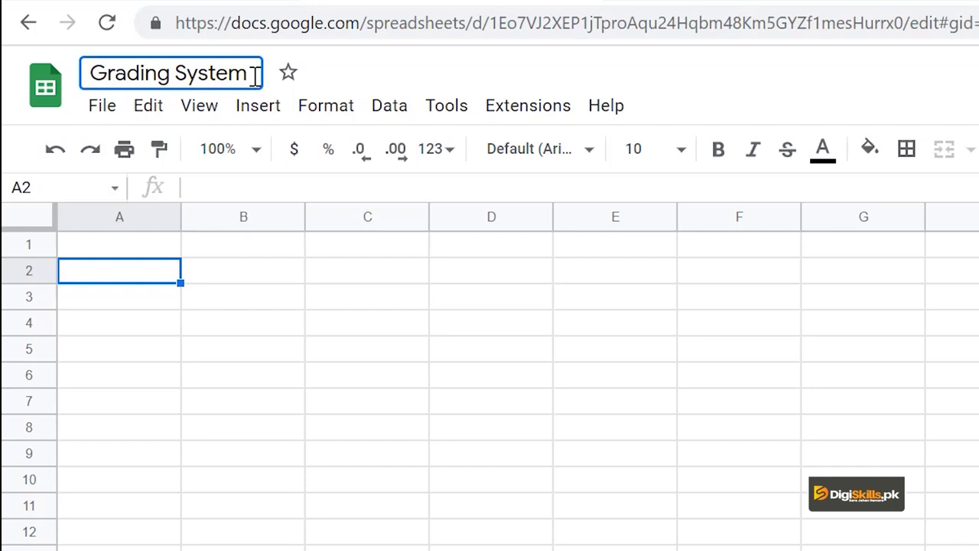
# Enter the column headers "Name" in cell A2 and "Roll No." in cell B2
pyautogui.click(122, 283)
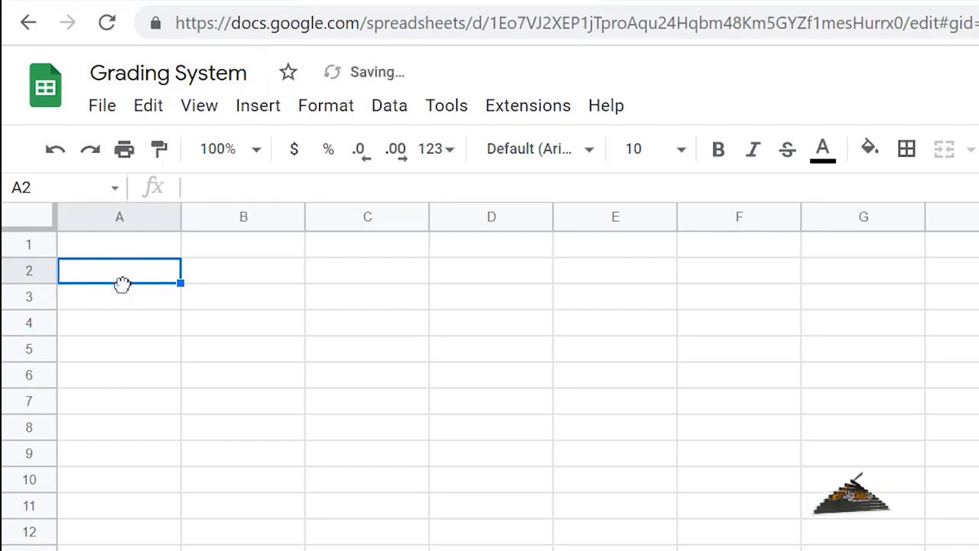
pyautogui.write('Name')
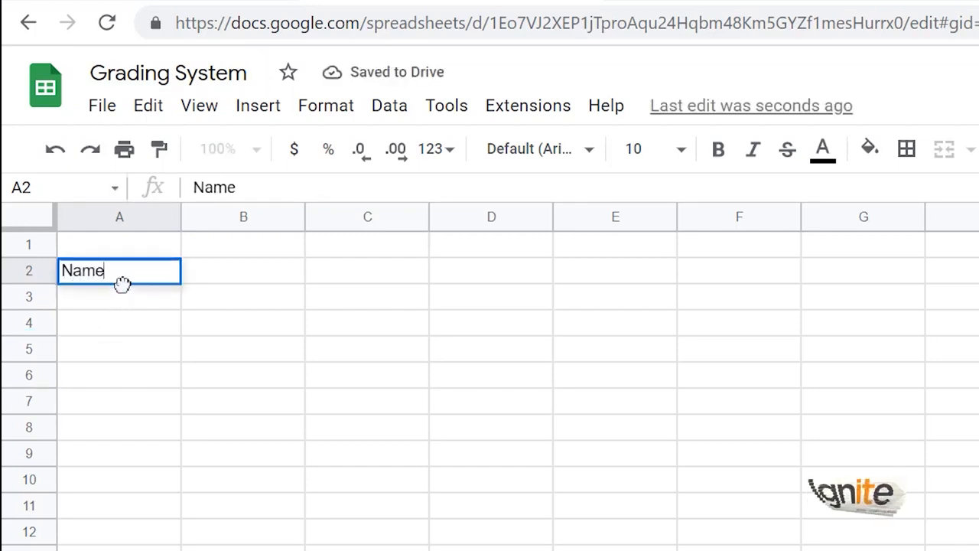
pyautogui.press('Tab')
pyautogui.write('Roll ')
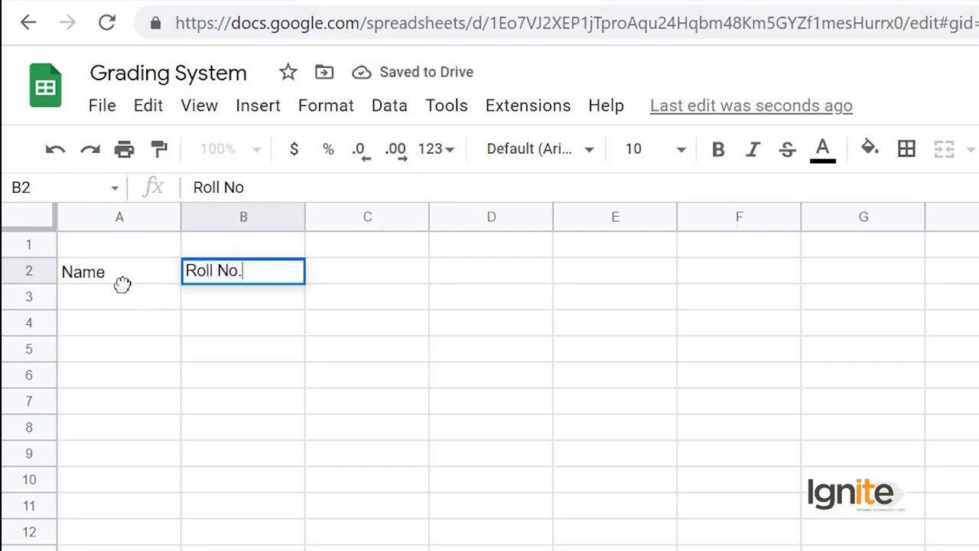
pyautogui.write('No.')
pyautogui.click(113, 327)
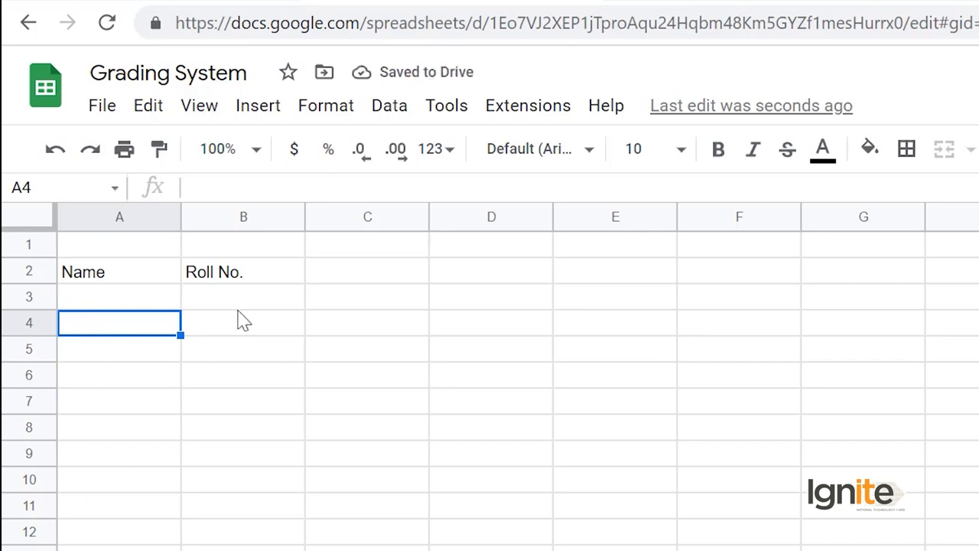
# Enter the headers Q1, Q2, Q3 and Quiz in cells C3 to F3
pyautogui.click(360, 298)
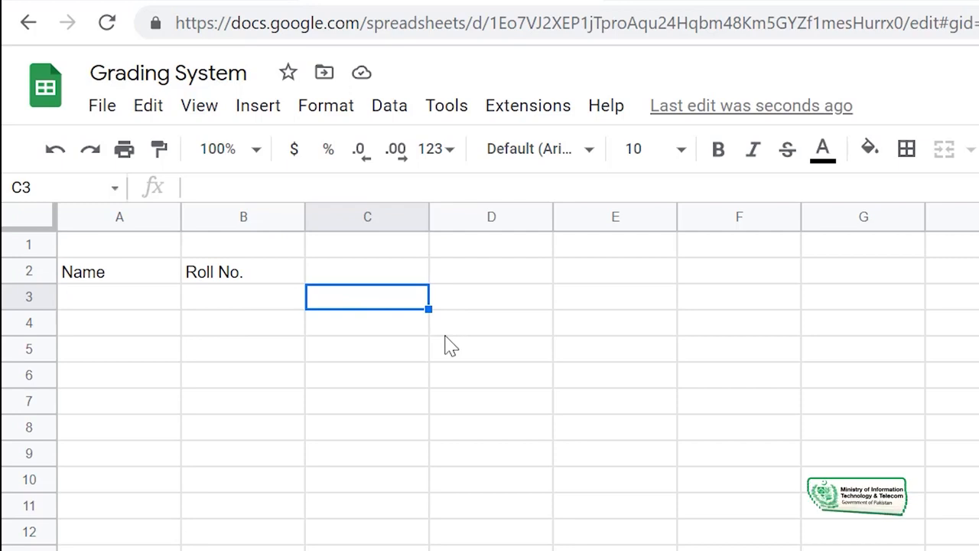
pyautogui.write('Q1')
pyautogui.press('Tab')
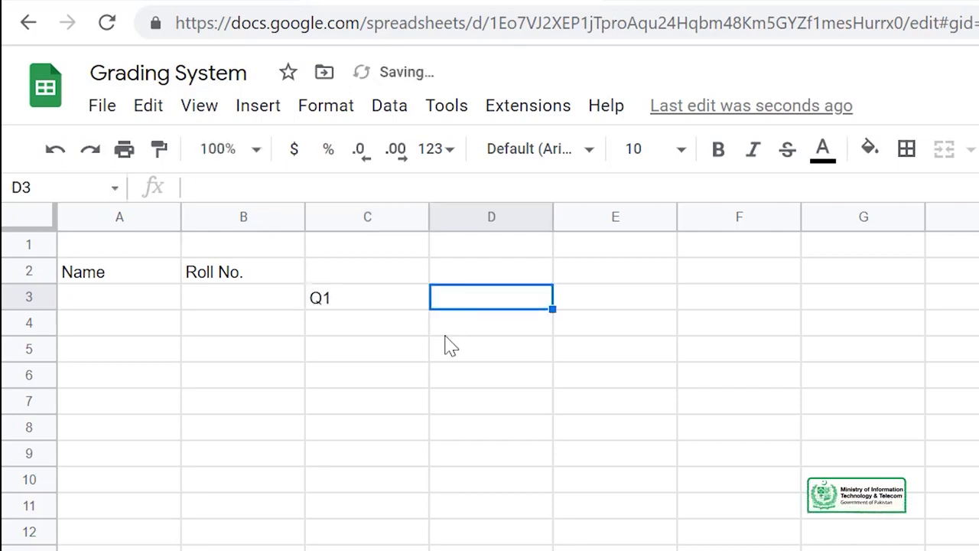
pyautogui.write('Q2')
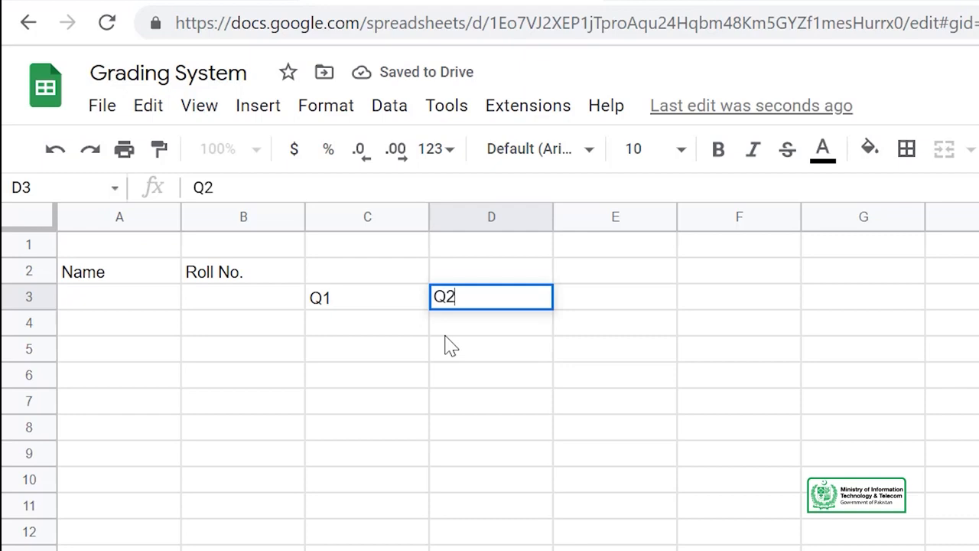
pyautogui.press('Tab')
pyautogui.write('Q3')
pyautogui.press('Tab')
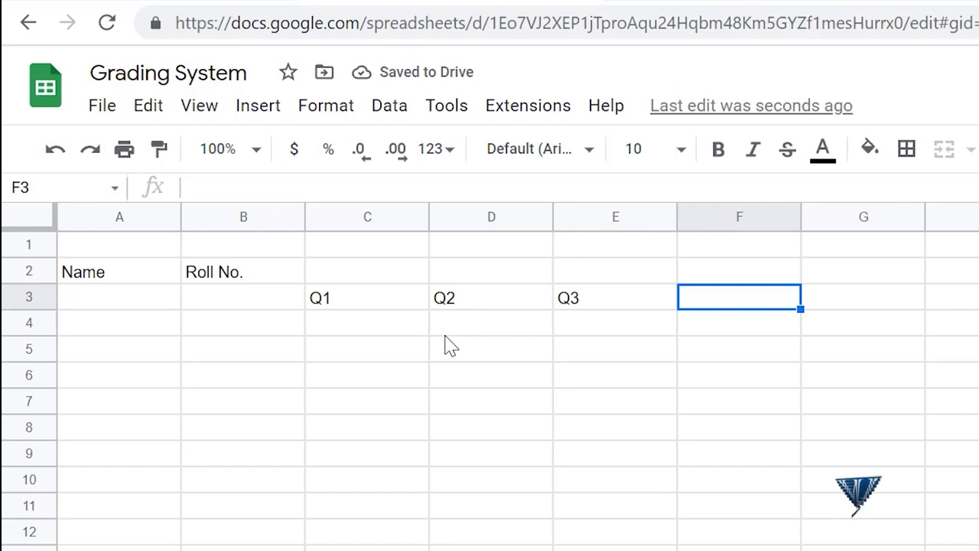
pyautogui.write('Quiz')
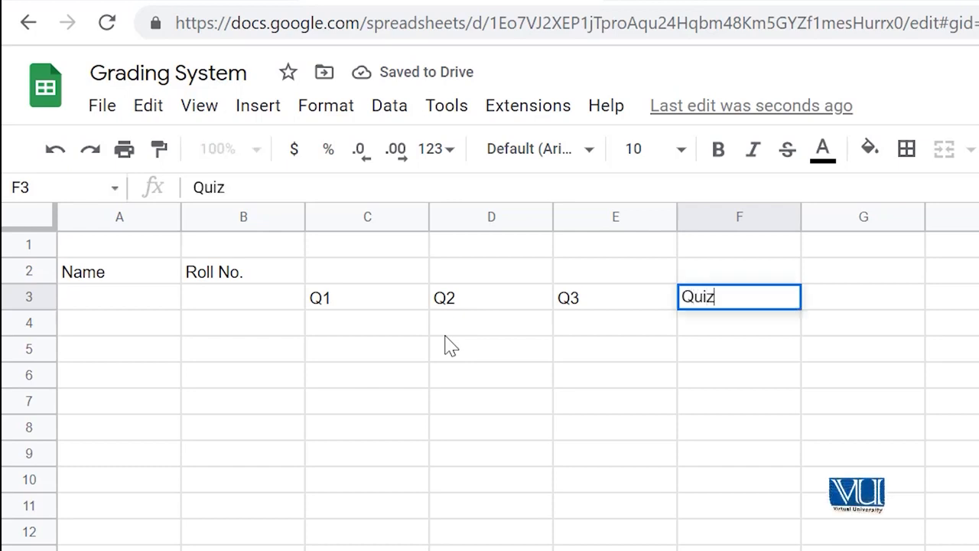
pyautogui.press('Return')
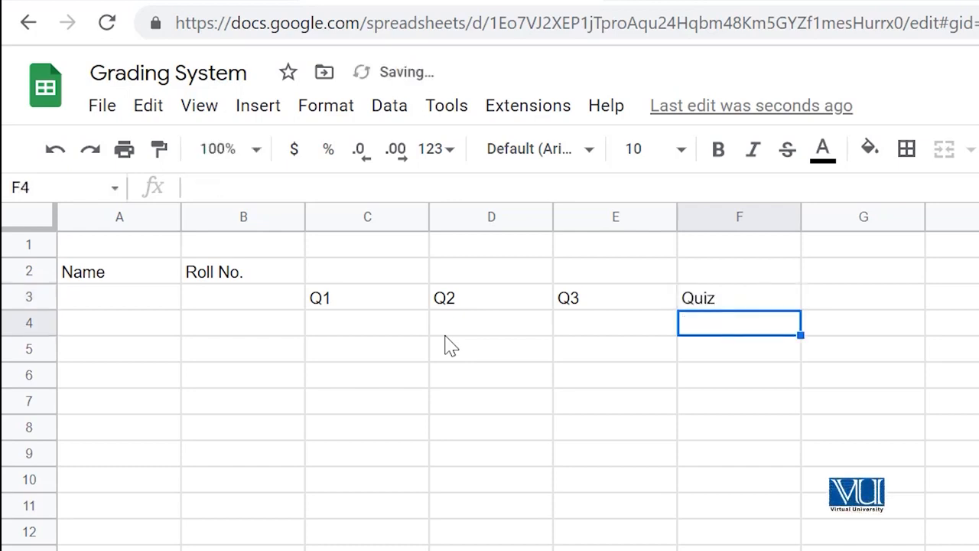
# Start the first student's record in row 4 with the name "srt" in A4 and roll number 54 in B4
pyautogui.press('Left')
pyautogui.press('Left')
pyautogui.press('Left')
pyautogui.press('Left')
pyautogui.press('Left')
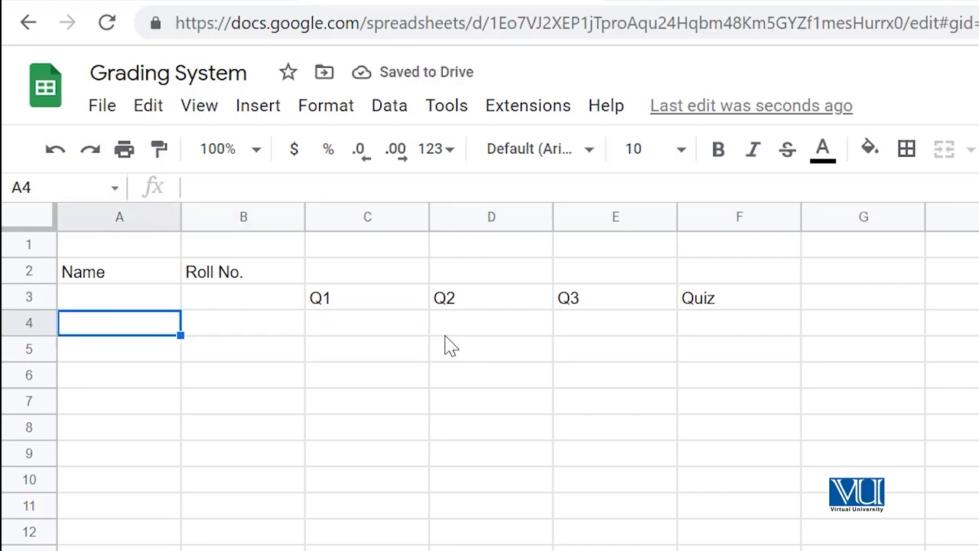
pyautogui.write('s')
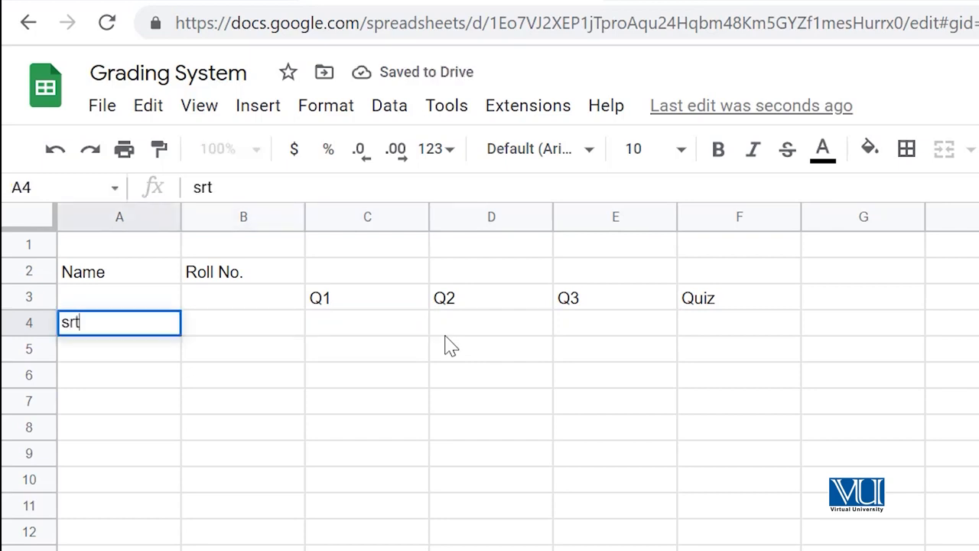
pyautogui.write('rt')
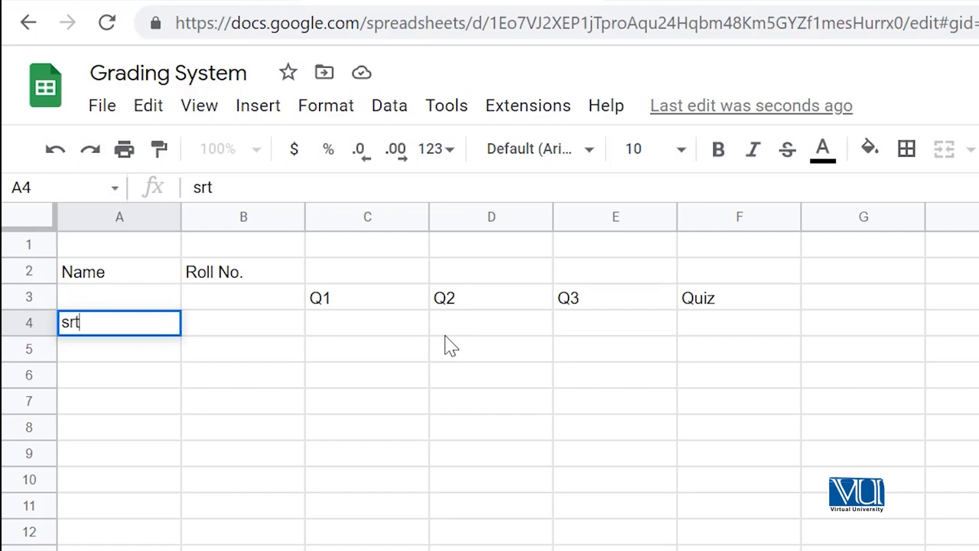
pyautogui.press('Tab')
pyautogui.write('54')
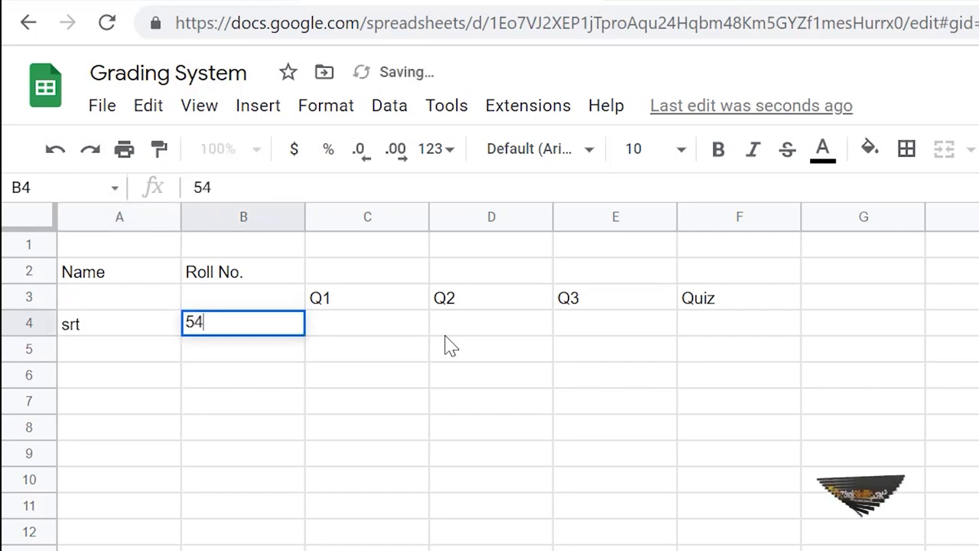
pyautogui.press('Tab')
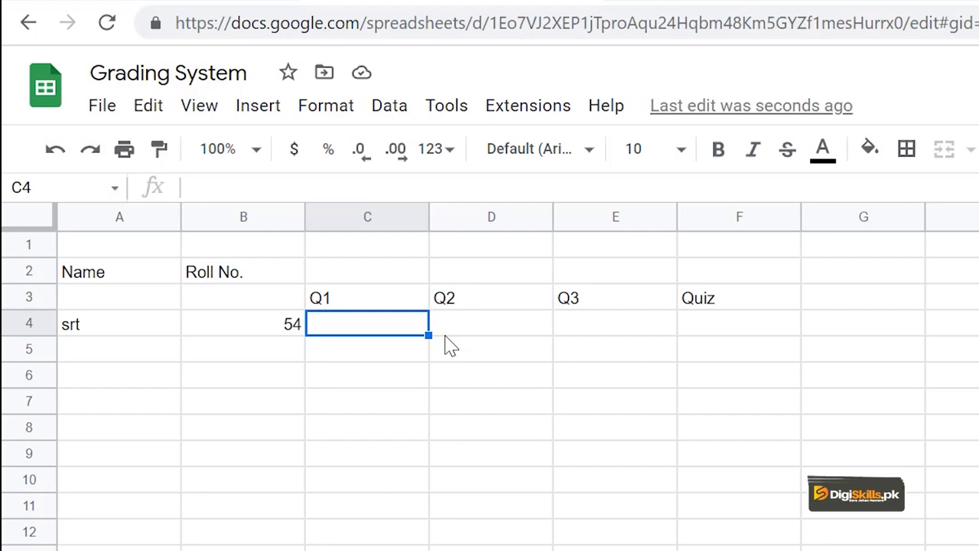
# Enter the first student's marks in row 4: 2 for Q1, 7 for Q2 and 9 for Q3
pyautogui.write('2')
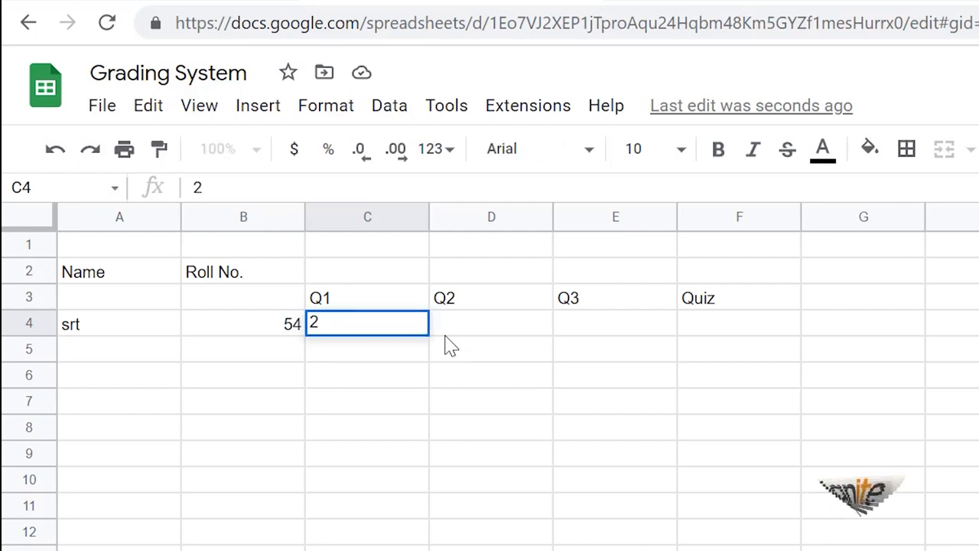
pyautogui.press('Tab')
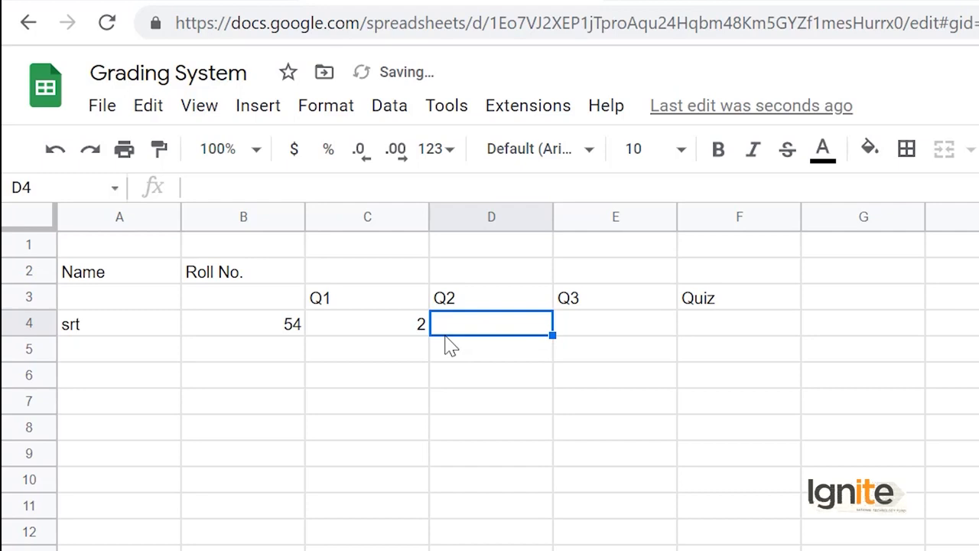
pyautogui.write('7')
pyautogui.press('Tab')
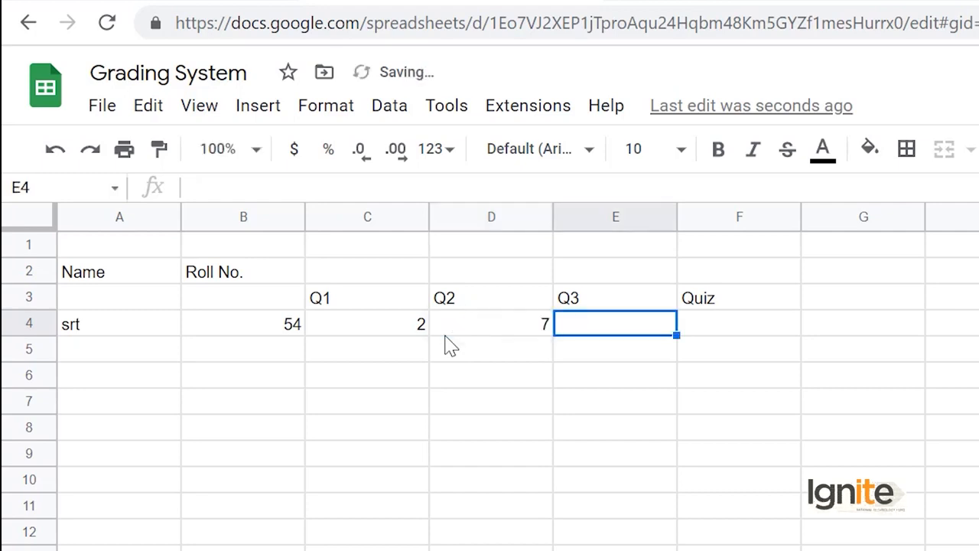
pyautogui.write('9')
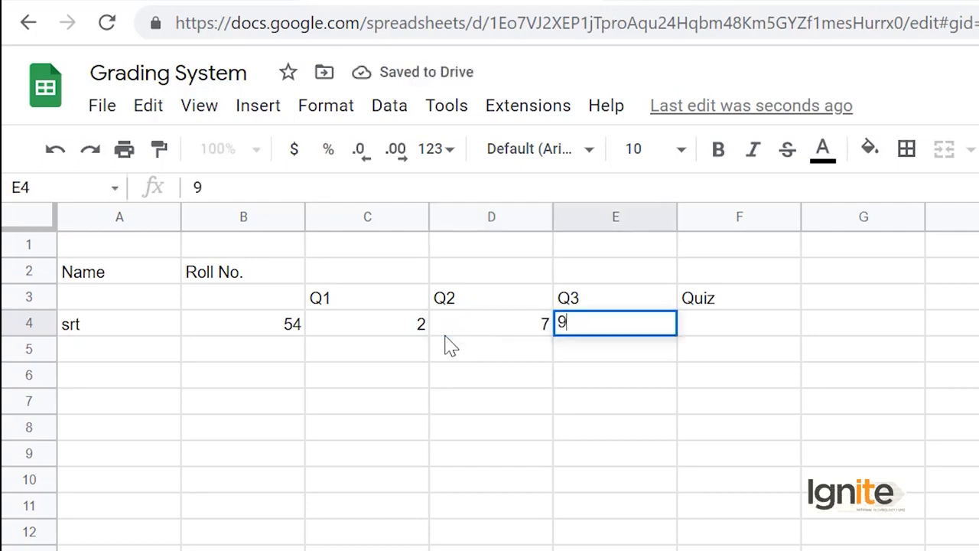
pyautogui.press('Up')
# Enter the values 10, 15 and 20 in cells C2 to E2 above the Q1, Q2 and Q3 headers
pyautogui.press('Left')
pyautogui.press('Left')
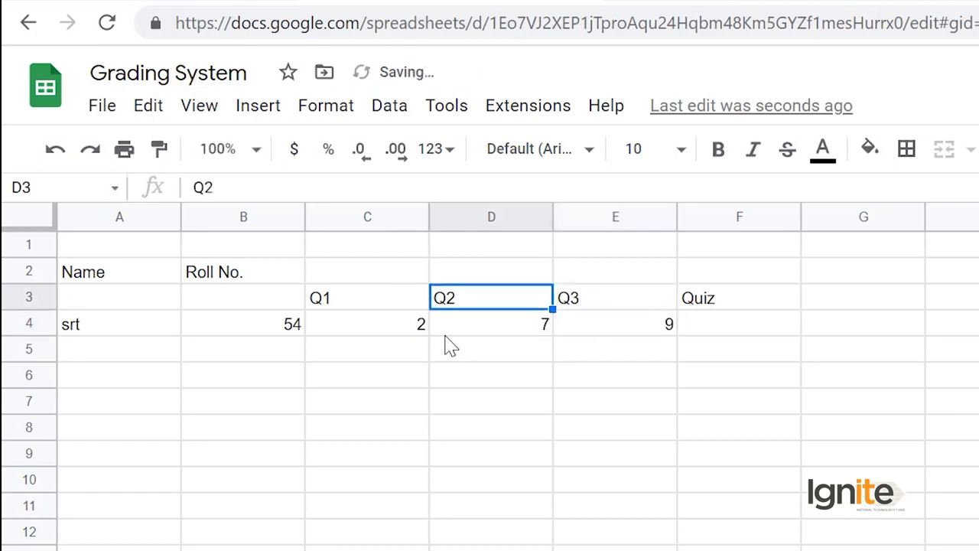
pyautogui.press('Up')
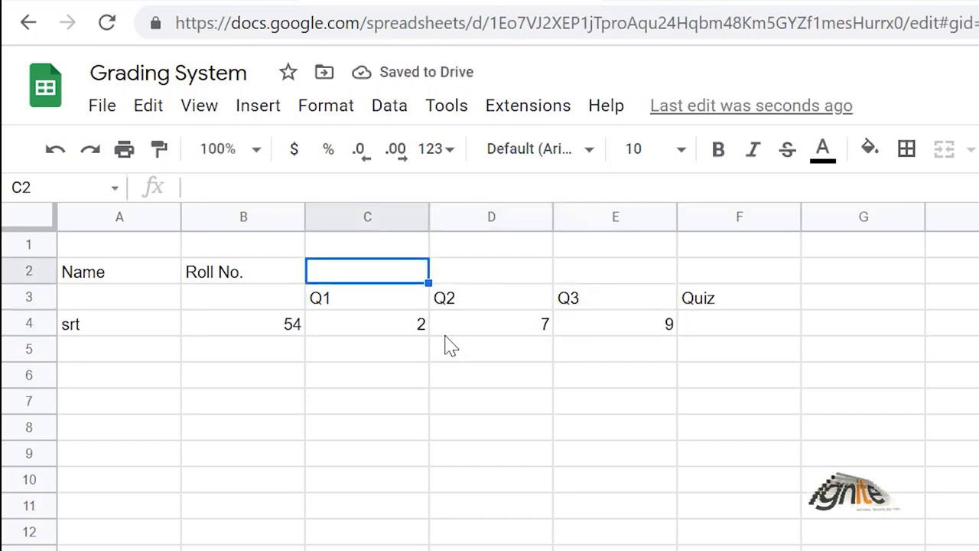
pyautogui.write('10')
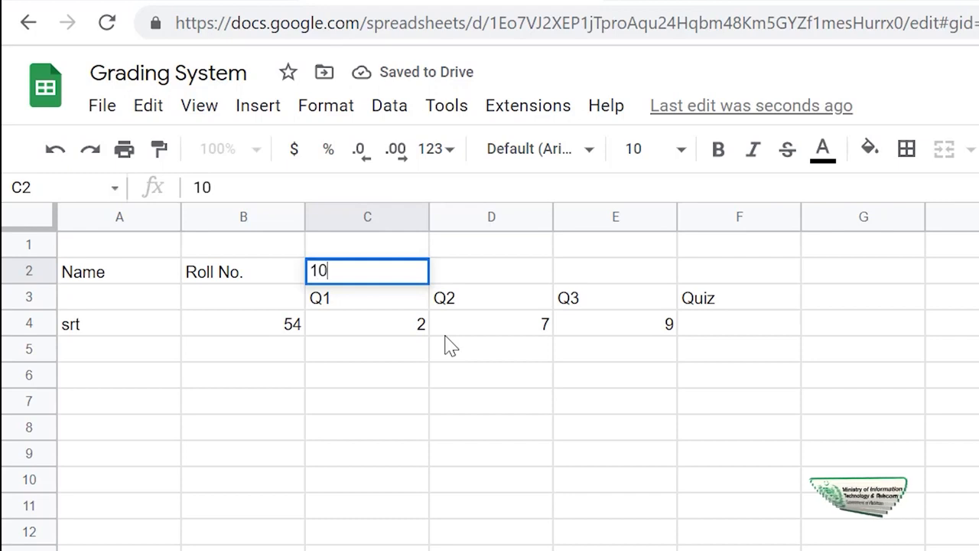
pyautogui.press('Tab')
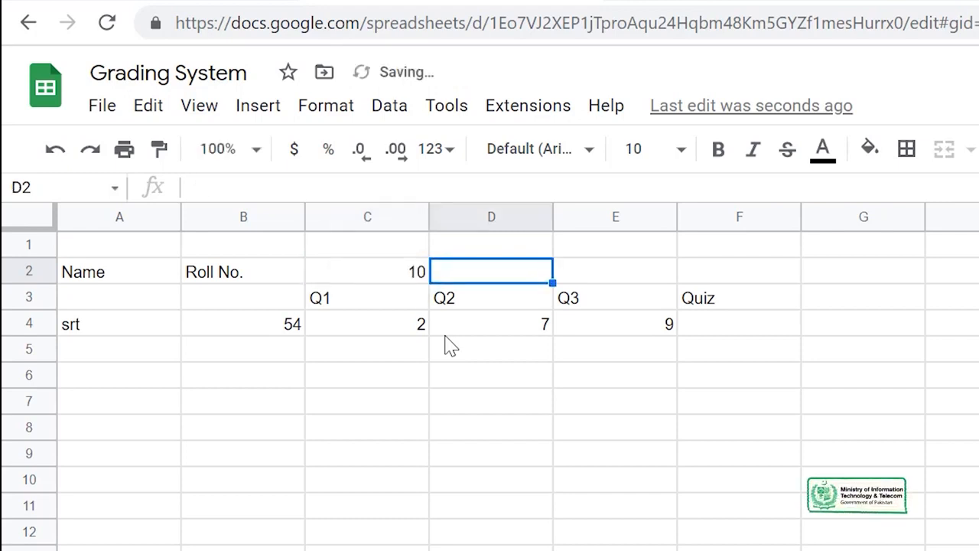
pyautogui.write('15')
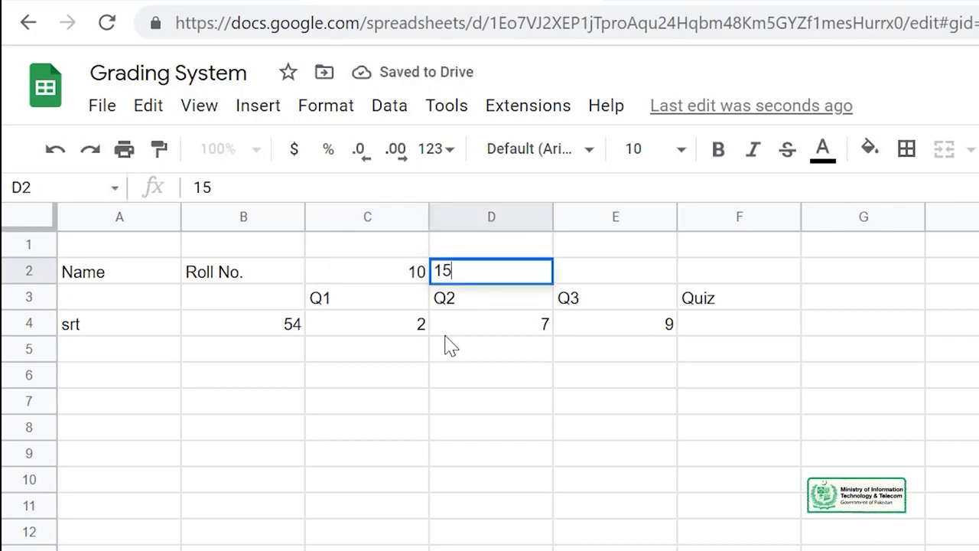
pyautogui.press('Up')
pyautogui.press('Down')
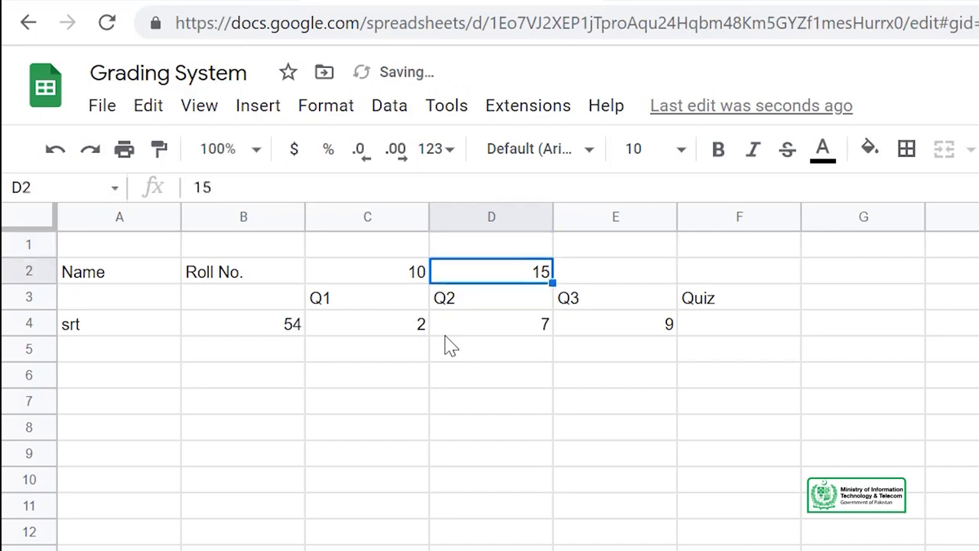
pyautogui.press('Right')
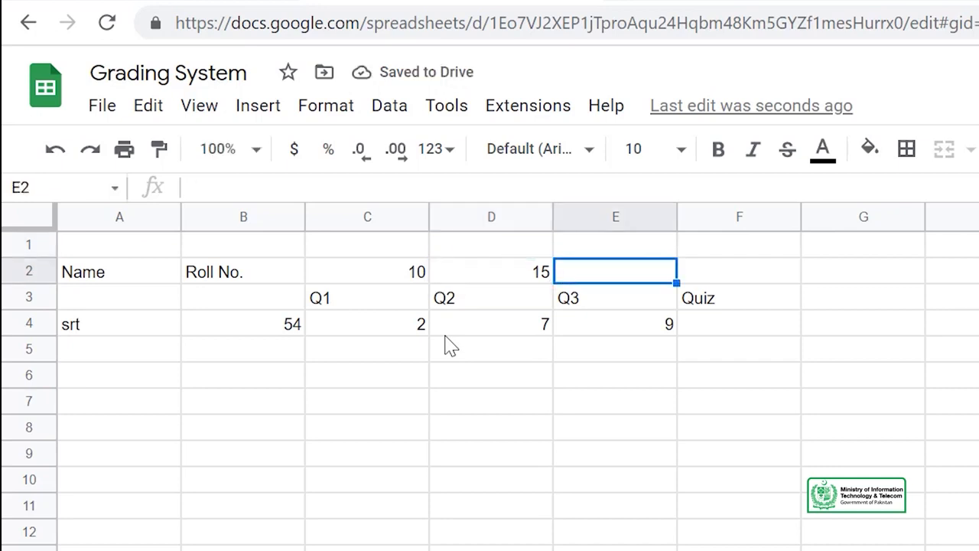
pyautogui.write('20')
pyautogui.press('Return')
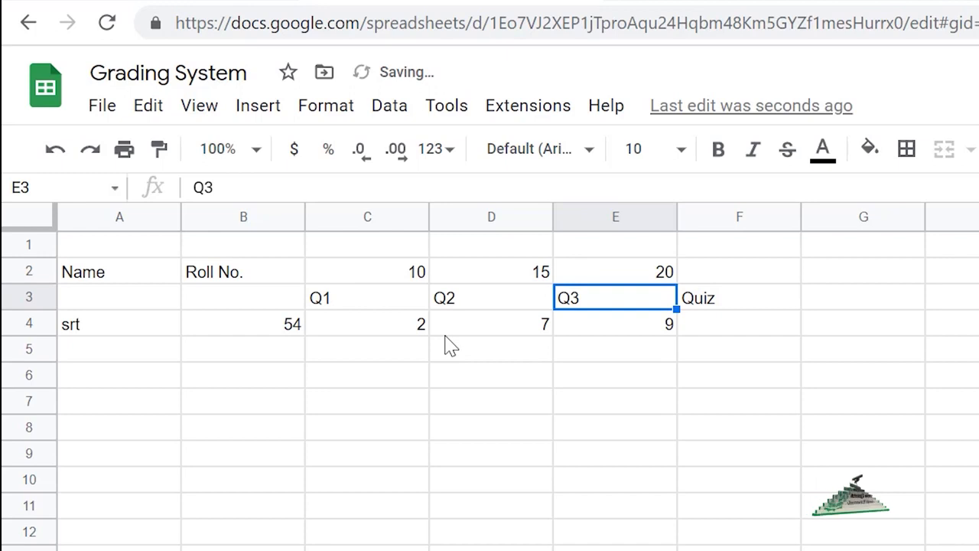
pyautogui.press('Down')
pyautogui.press('Right')
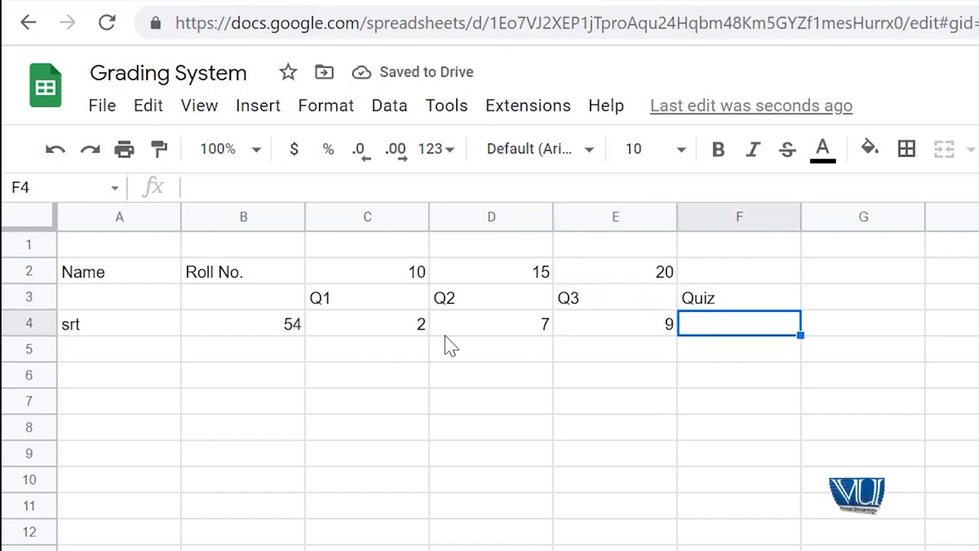
pyautogui.press('Left')
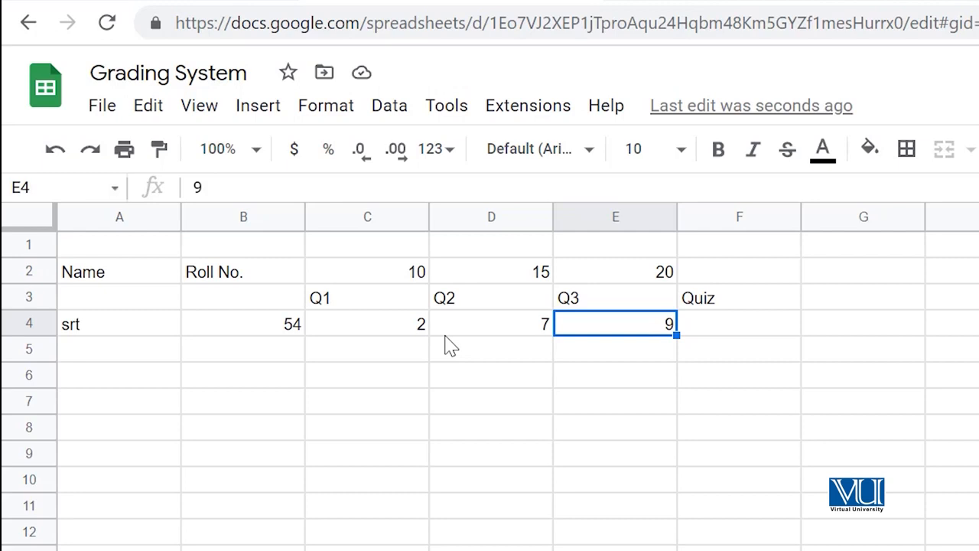
pyautogui.press('Up')
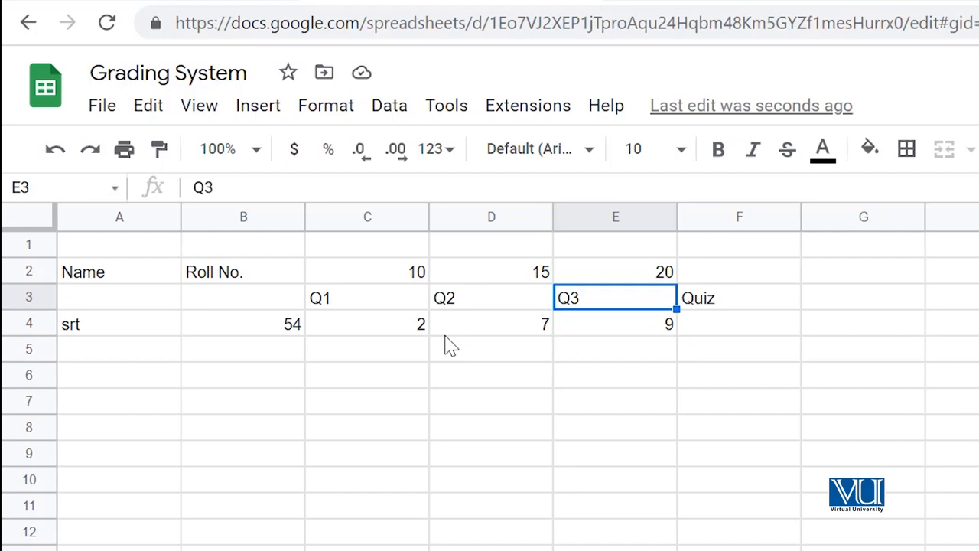
pyautogui.press('Left')
pyautogui.press('Left')
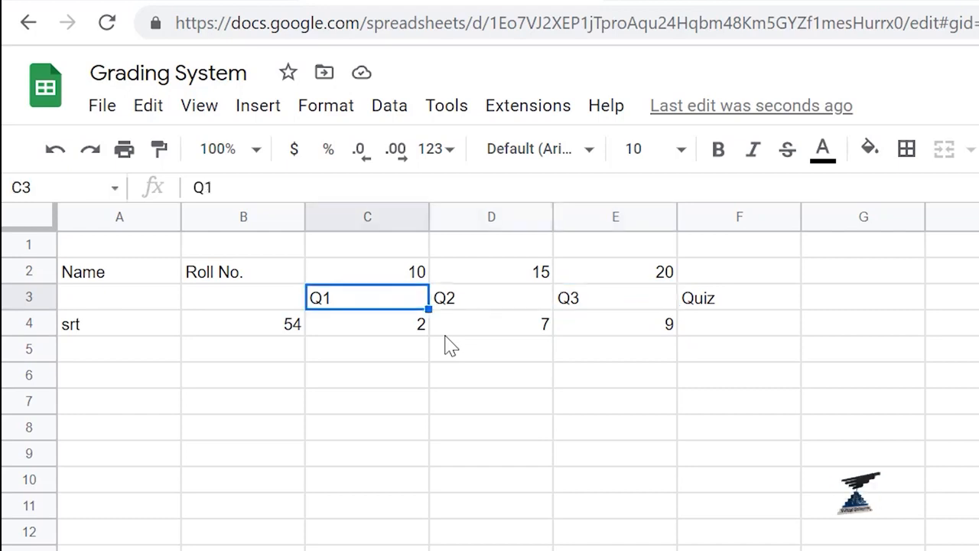
pyautogui.press('Down')
pyautogui.press('Left')
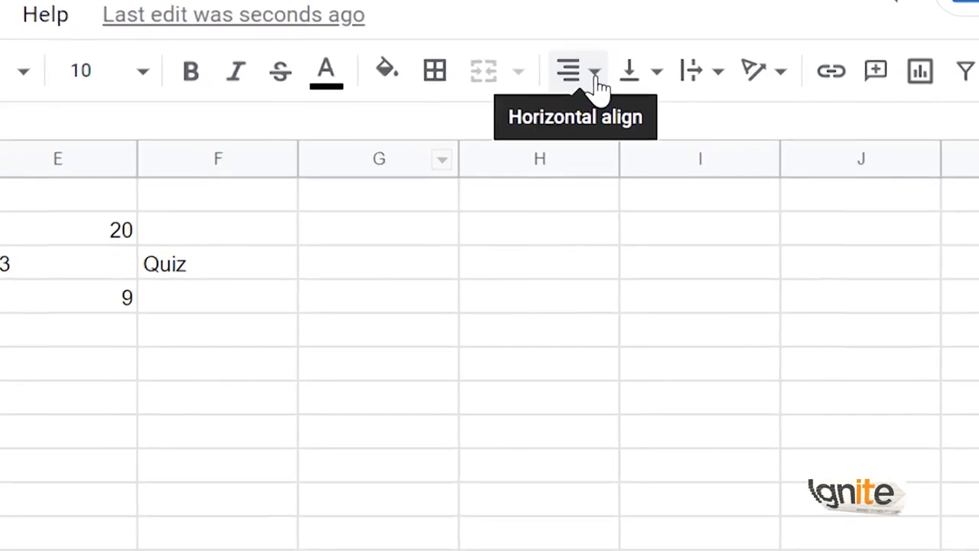
# Center the contents of cell B4 and the range C2:F4 horizontally, and leave cell F4 selected
pyautogui.click(595, 76)
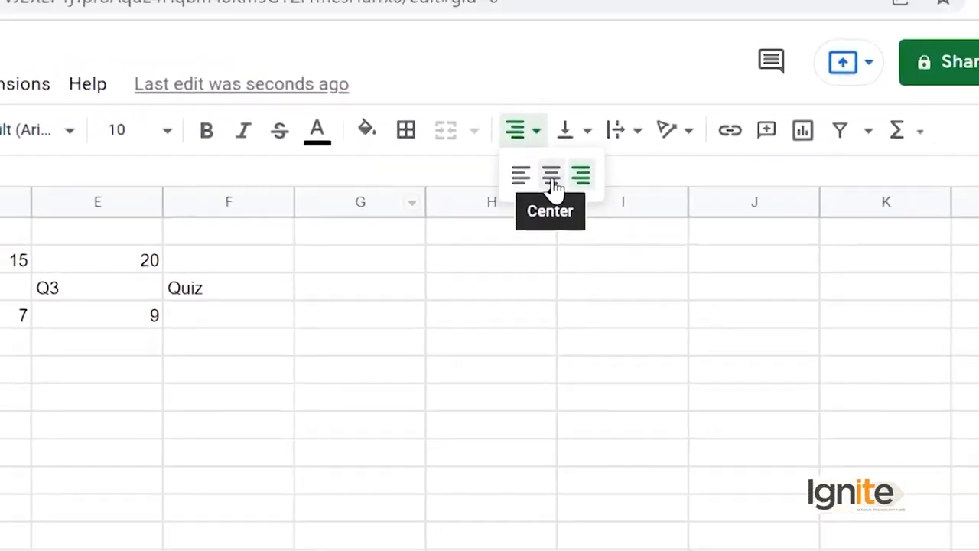
pyautogui.click(552, 182)
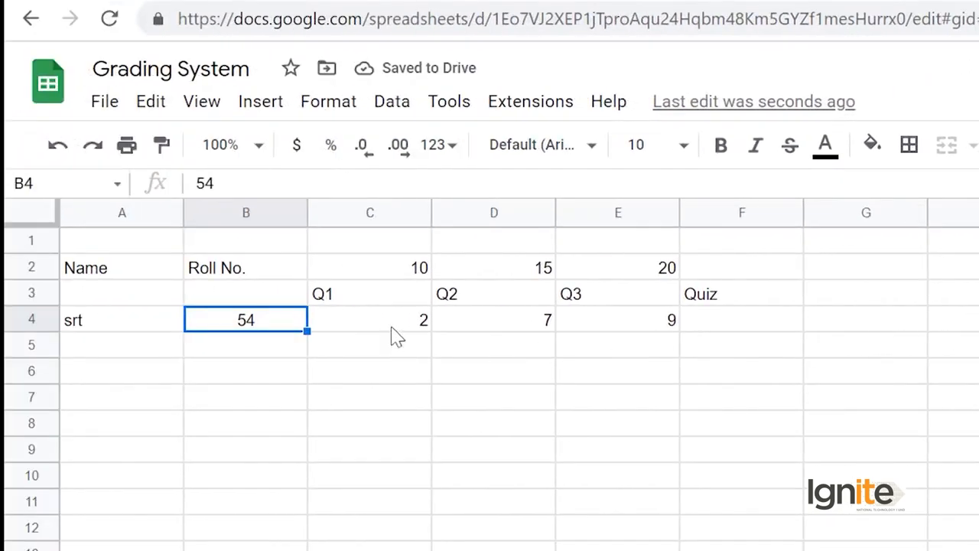
pyautogui.click(383, 298)
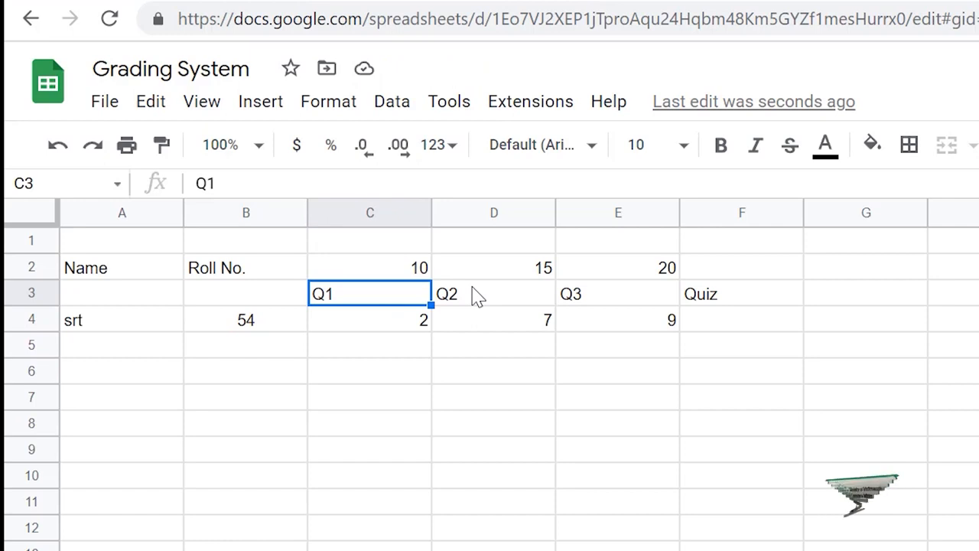
pyautogui.press('Up')
pyautogui.hotkey('shift', 'Down')
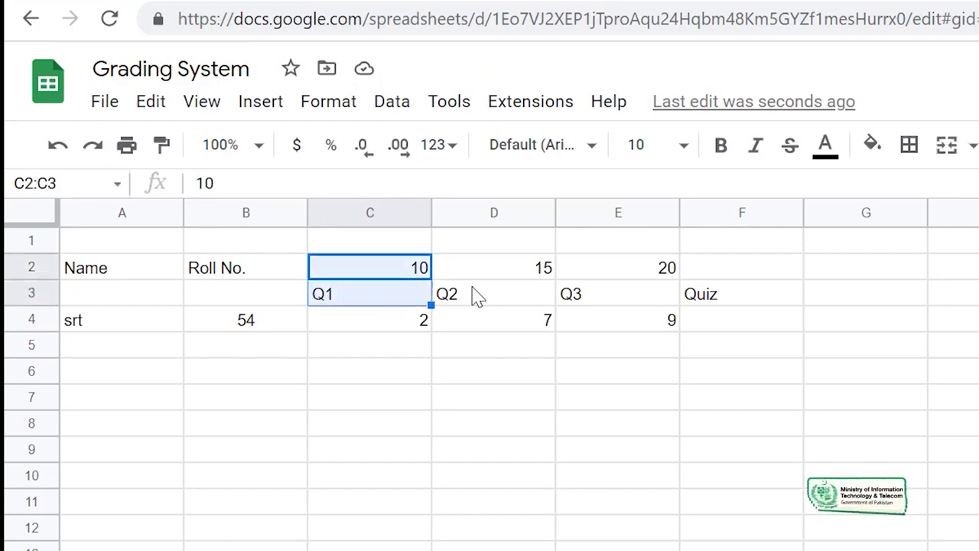
pyautogui.hotkey('shift', 'Down')
pyautogui.hotkey('shift', 'Right')
pyautogui.hotkey('shift', 'Right')
pyautogui.hotkey('shift', 'Right')
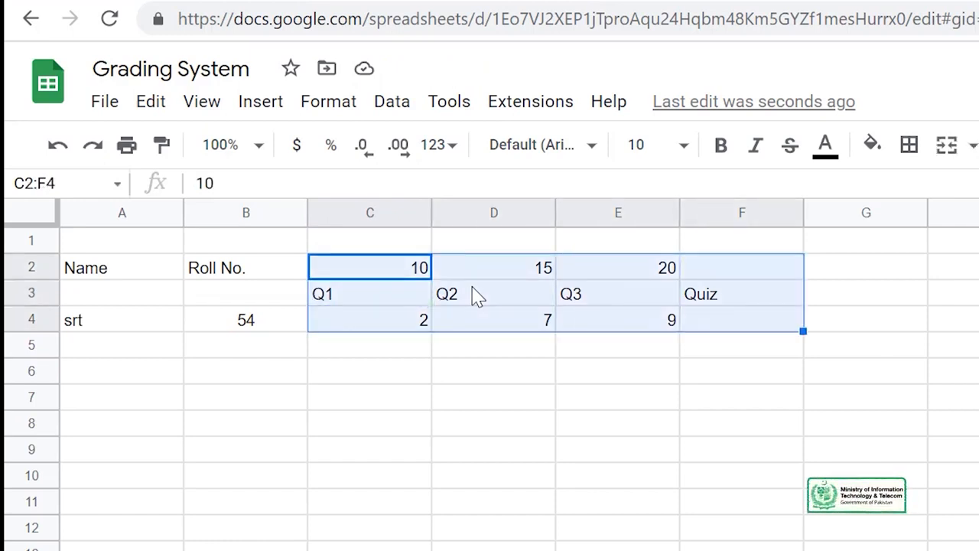
pyautogui.click(520, 146)
pyautogui.click(536, 193)
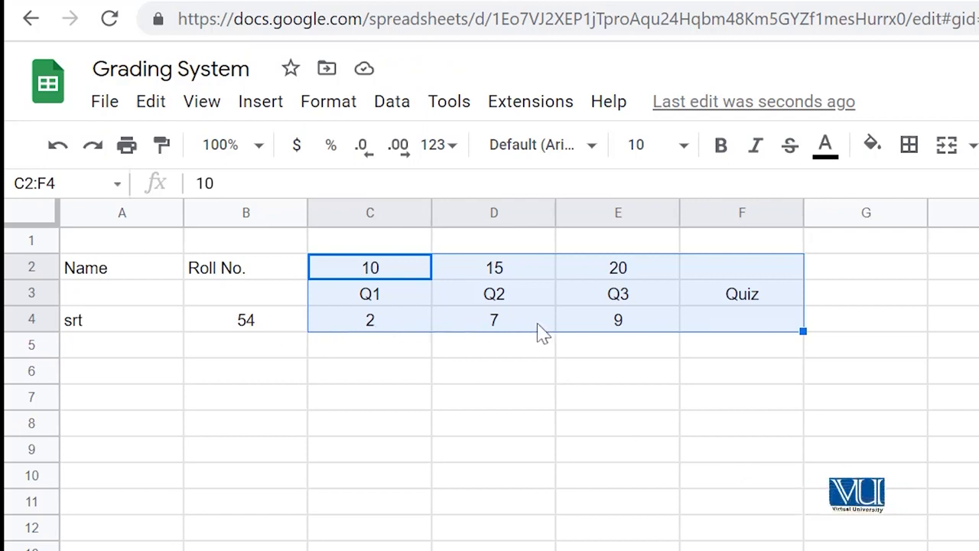
pyautogui.click(701, 331)
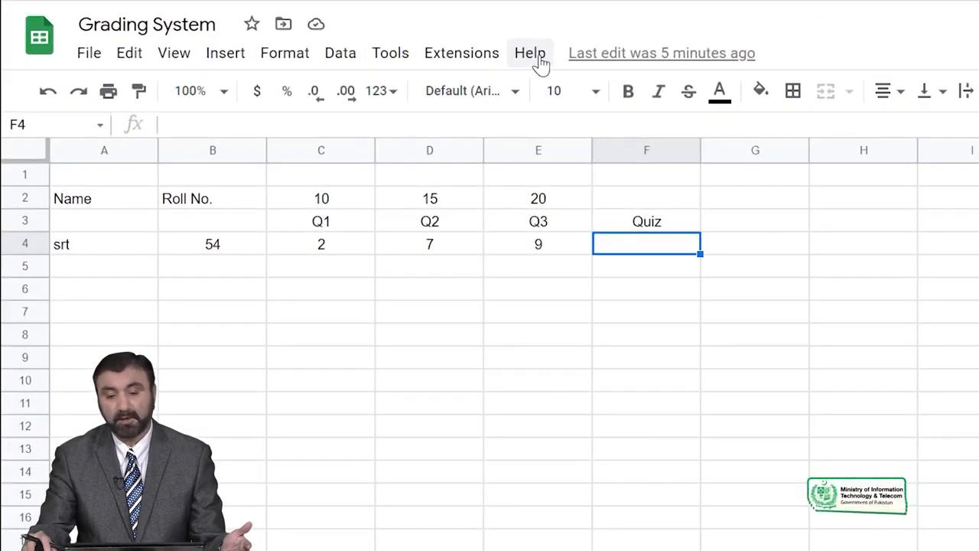
# Look through the array and database functions in the online Google Sheets function list and return to the Grading System spreadsheet
pyautogui.click(531, 53)
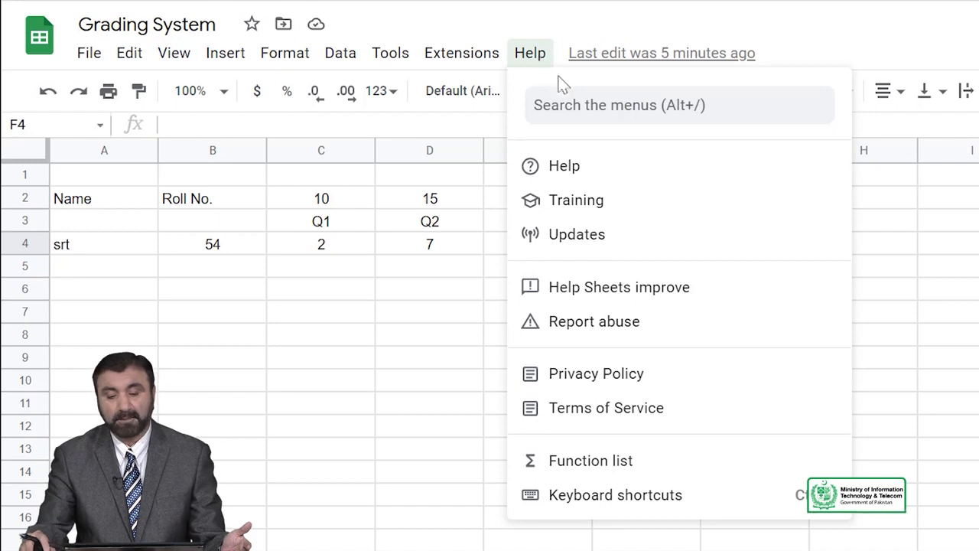
pyautogui.click(646, 467)
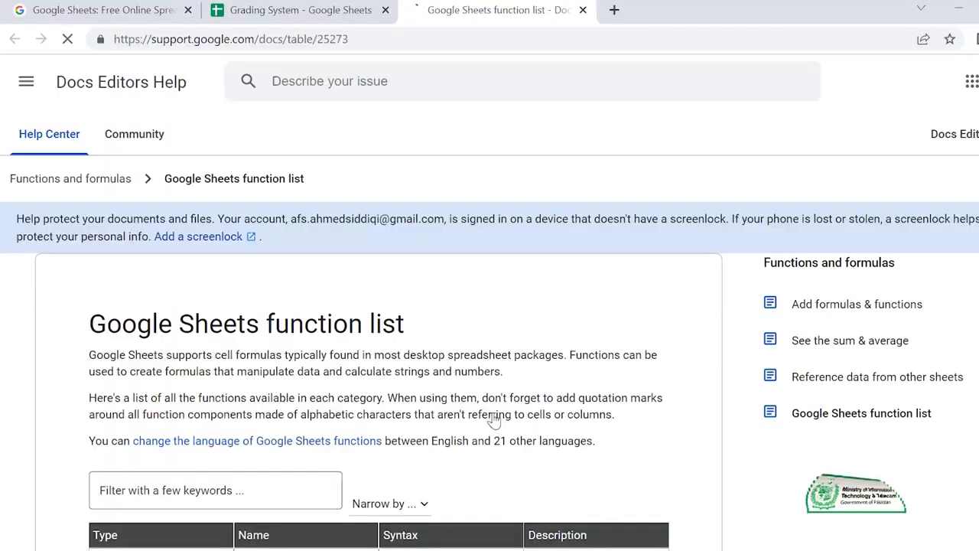
pyautogui.scroll(-3, 533, 365)
pyautogui.scroll(-8, 533, 365)
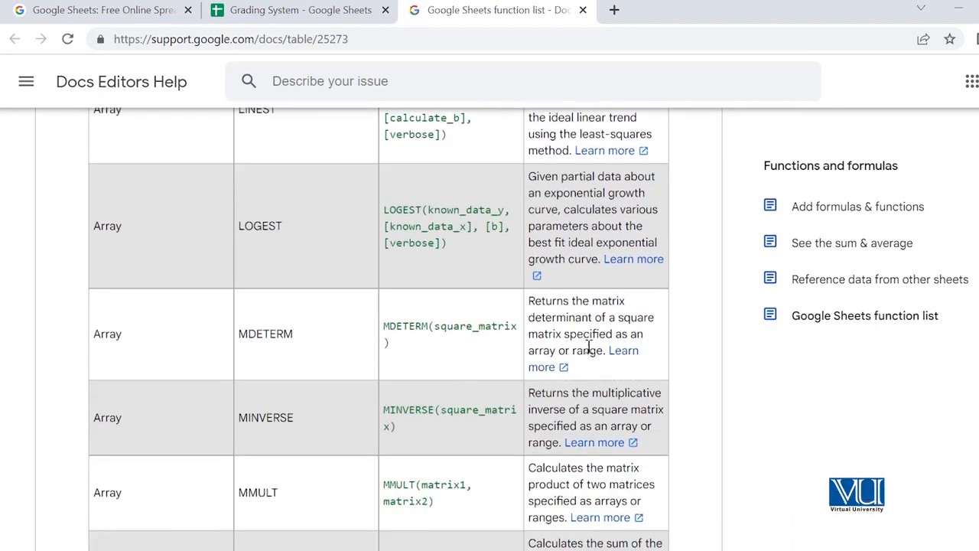
pyautogui.scroll(-8, 595, 372)
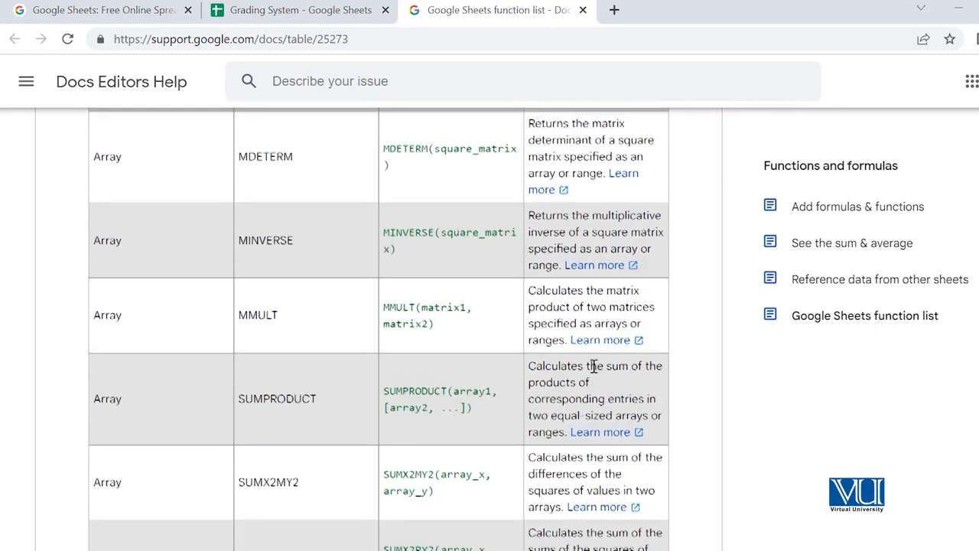
pyautogui.scroll(-7, 595, 372)
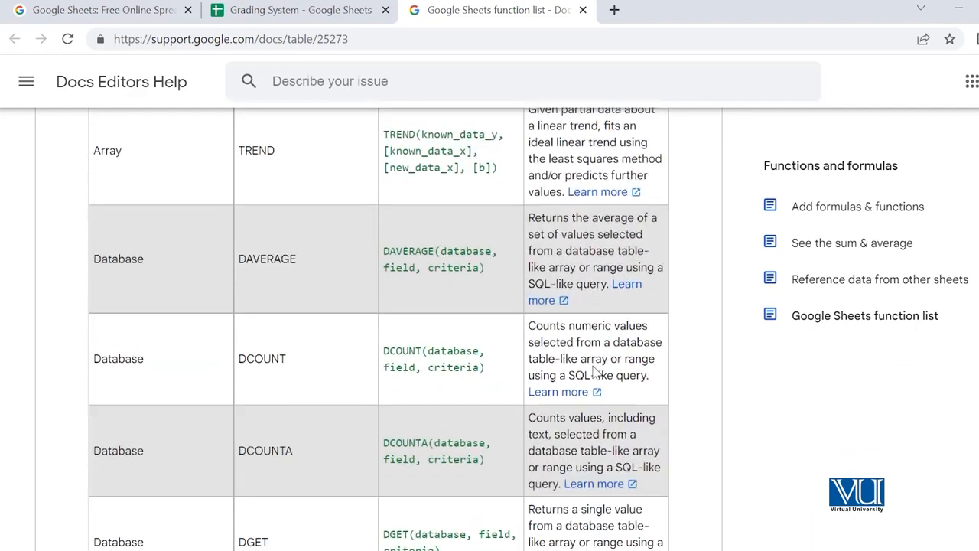
pyautogui.scroll(-3, 595, 365)
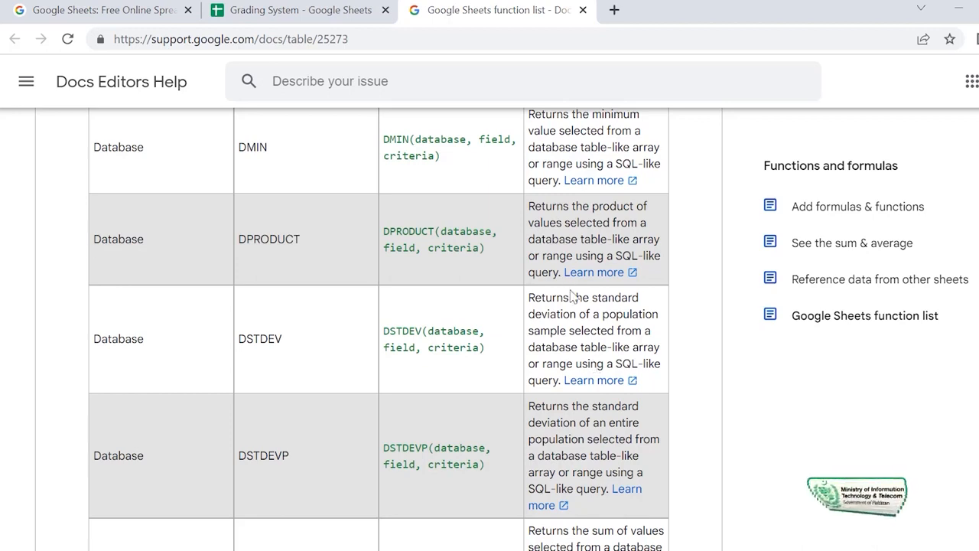
pyautogui.click(331, 14)
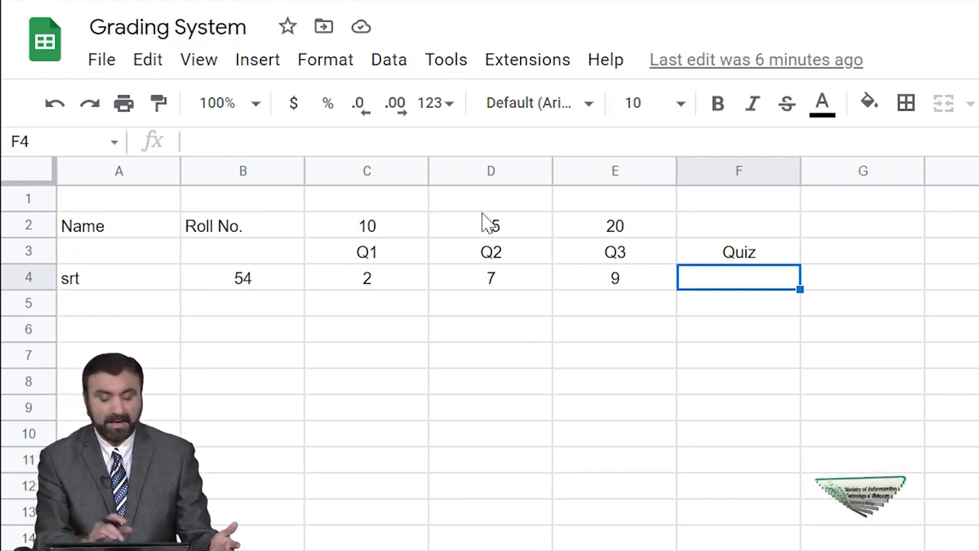
# Total the first student's quiz marks in cell F4 with the formula =sum(C4:E4)
pyautogui.write('=')
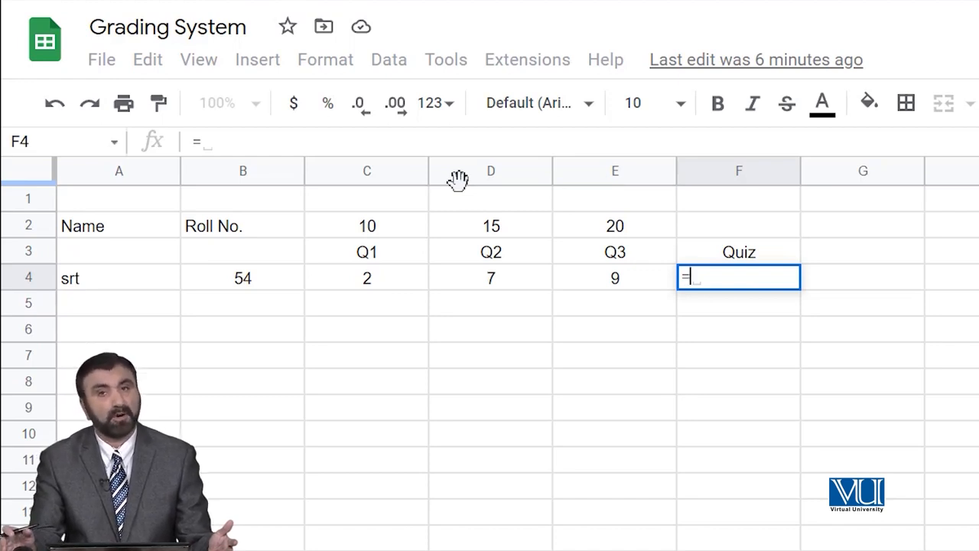
pyautogui.write('sum')
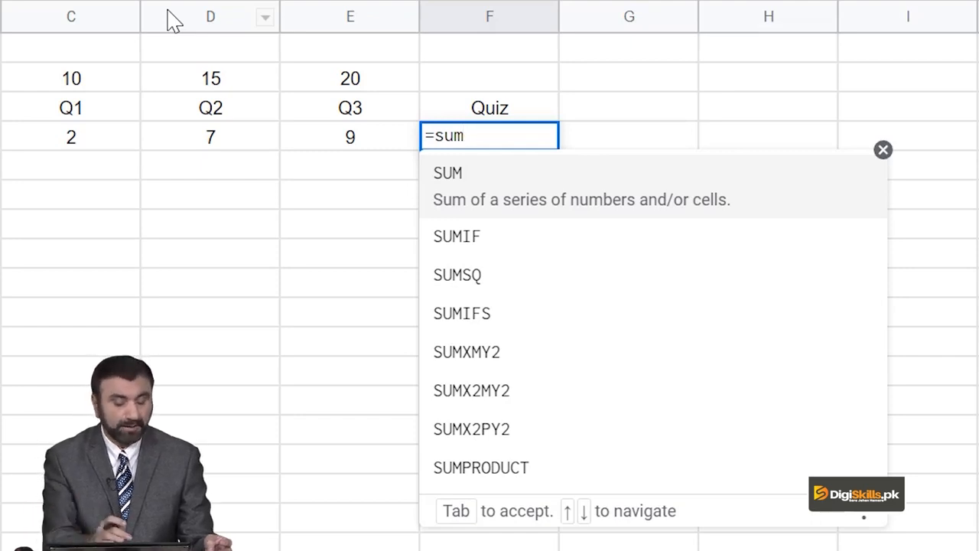
pyautogui.write('(')
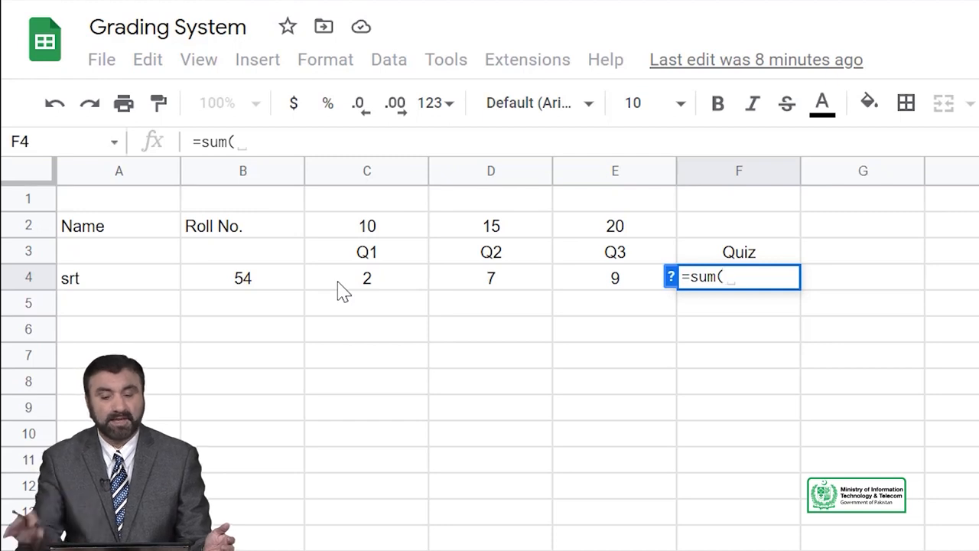
pyautogui.moveTo(348, 289); pyautogui.dragTo(559, 282)
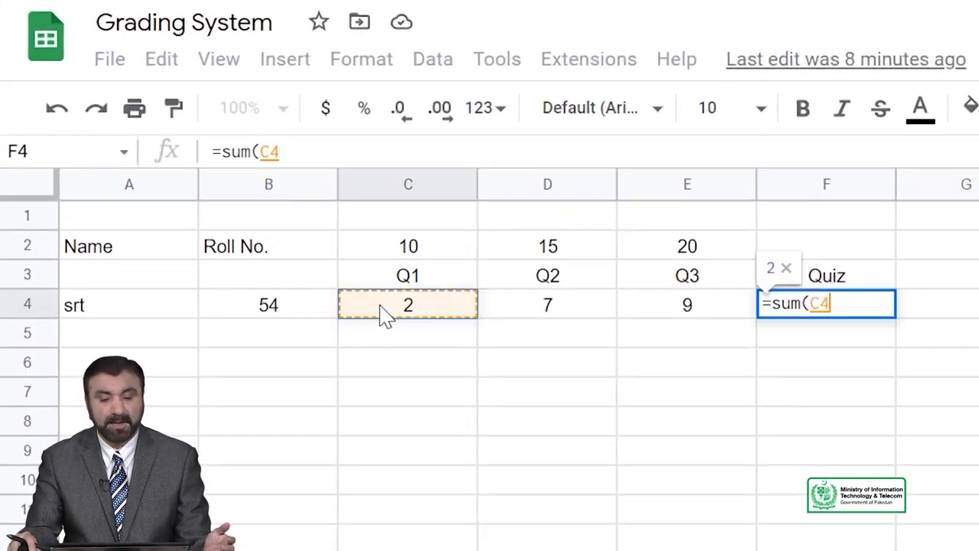
pyautogui.moveTo(621, 312); pyautogui.dragTo(638, 309)
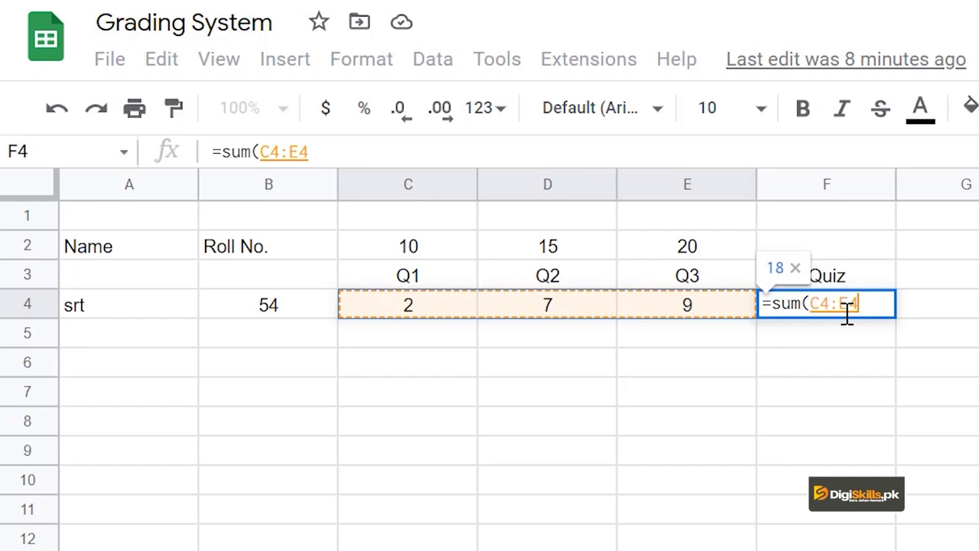
pyautogui.write(')')
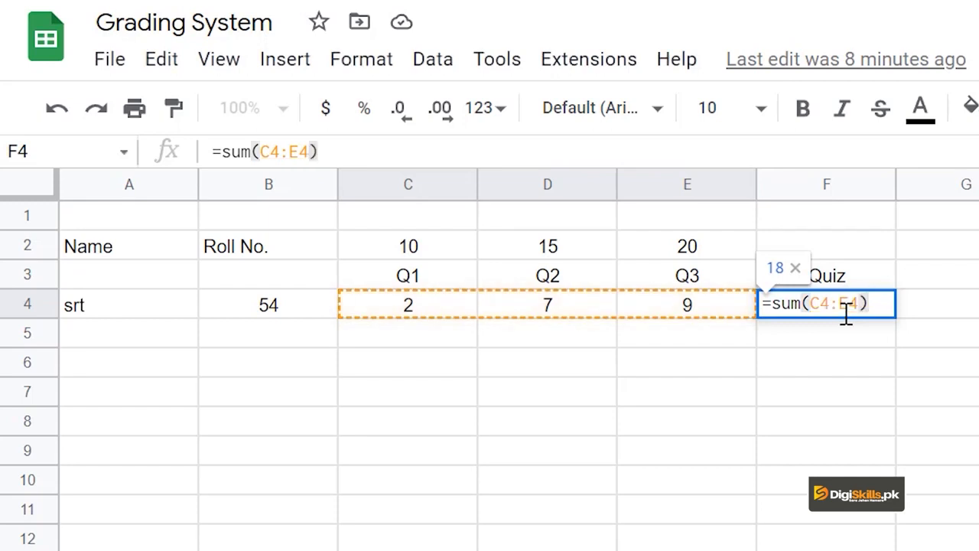
pyautogui.press('Return')
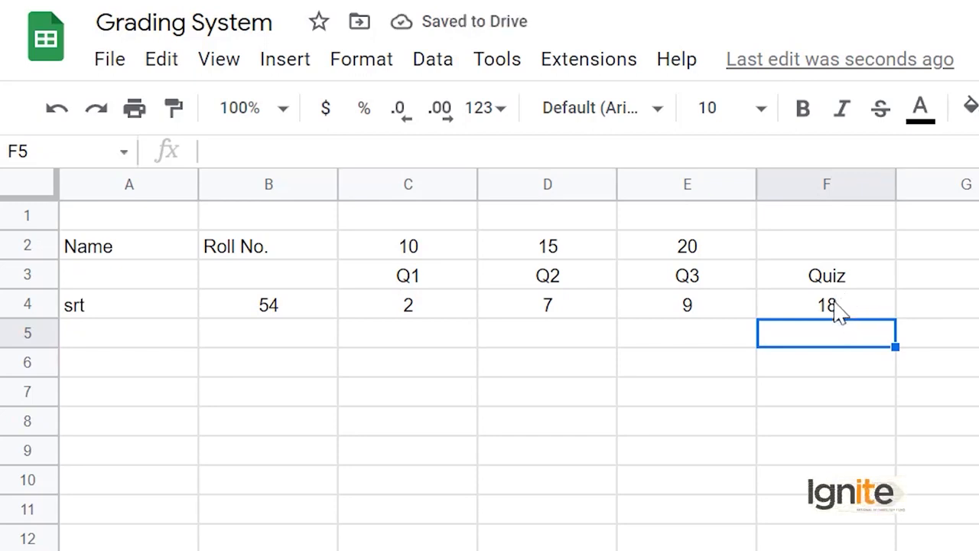
pyautogui.click(839, 310)
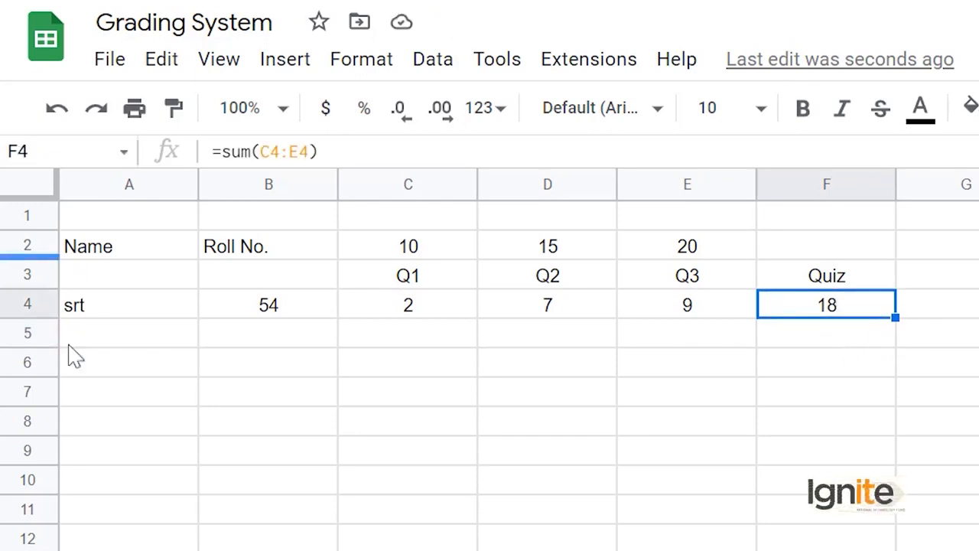
# Start the second student's record in row 5 with the name "wer" in A5 and roll number 43 in B5
pyautogui.click(131, 339)
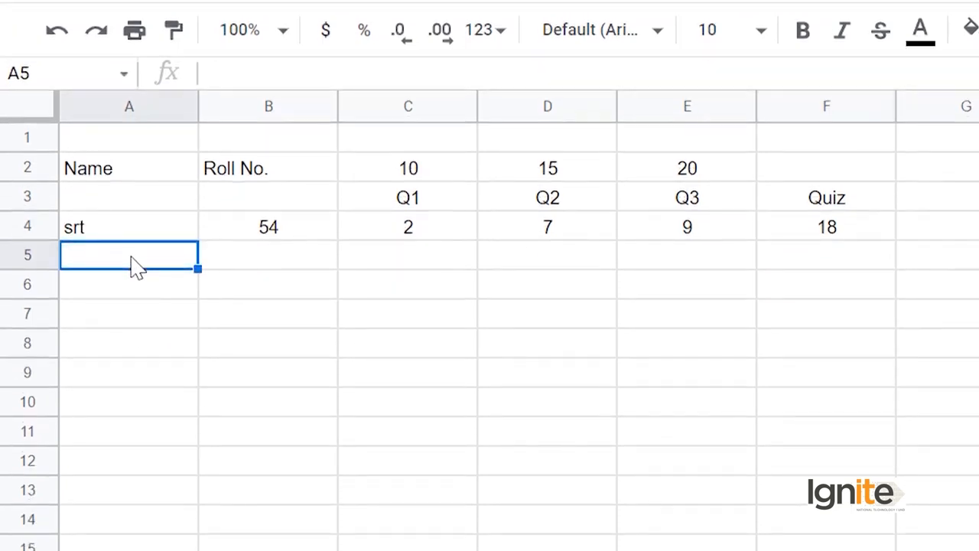
pyautogui.write('wer')
pyautogui.press('Tab')
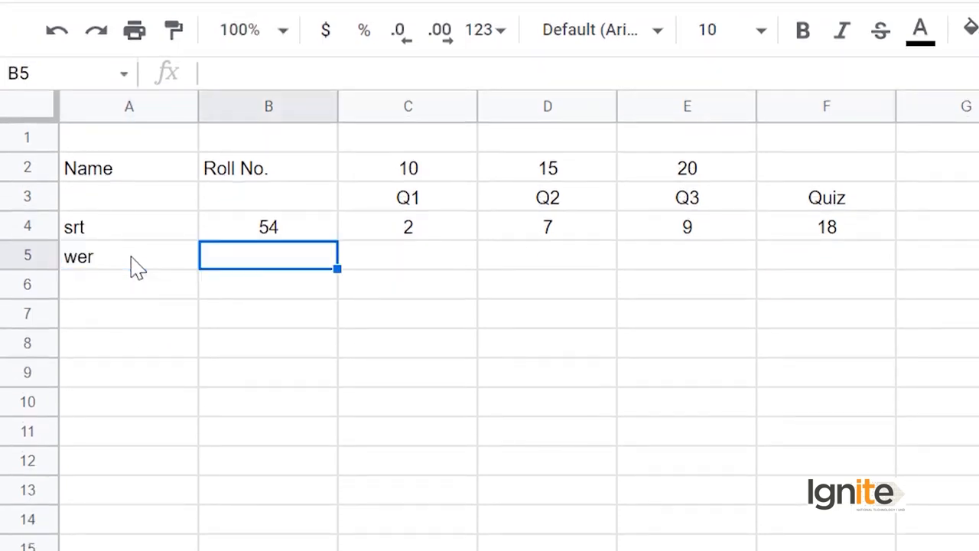
pyautogui.write('43')
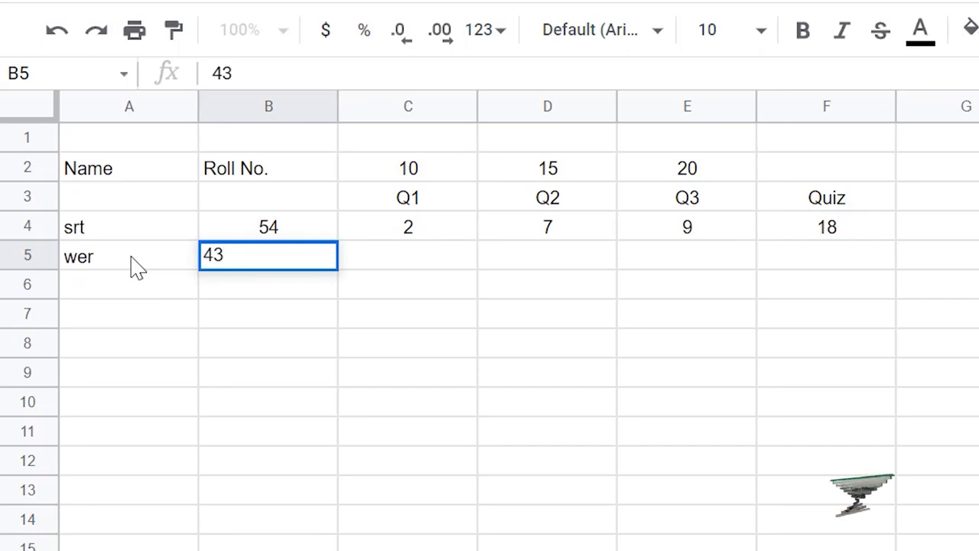
pyautogui.press('Tab')
# Enter the second student's marks in row 5: 4 for Q1, 3 for Q2 and 10 for Q3
pyautogui.write('4')
pyautogui.press('Tab')
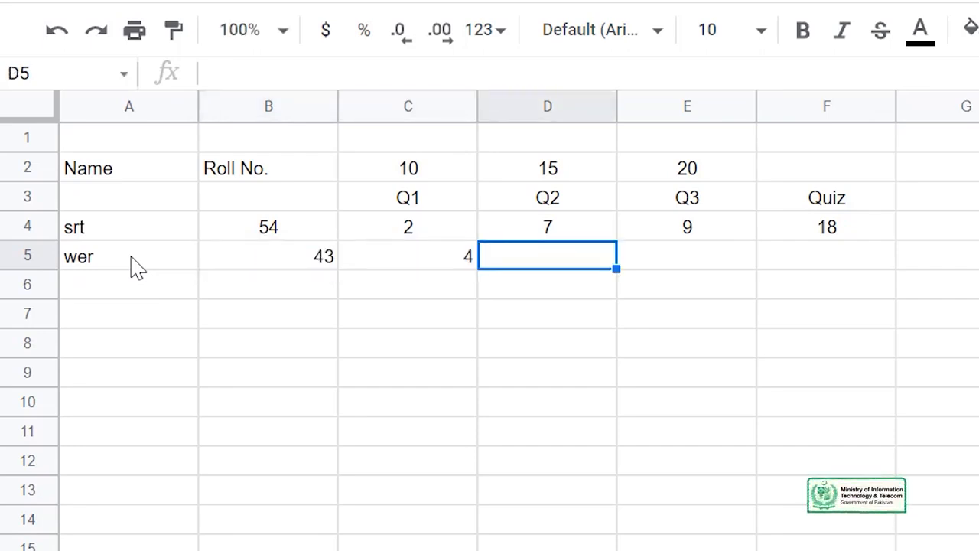
pyautogui.write('3')
pyautogui.press('Tab')
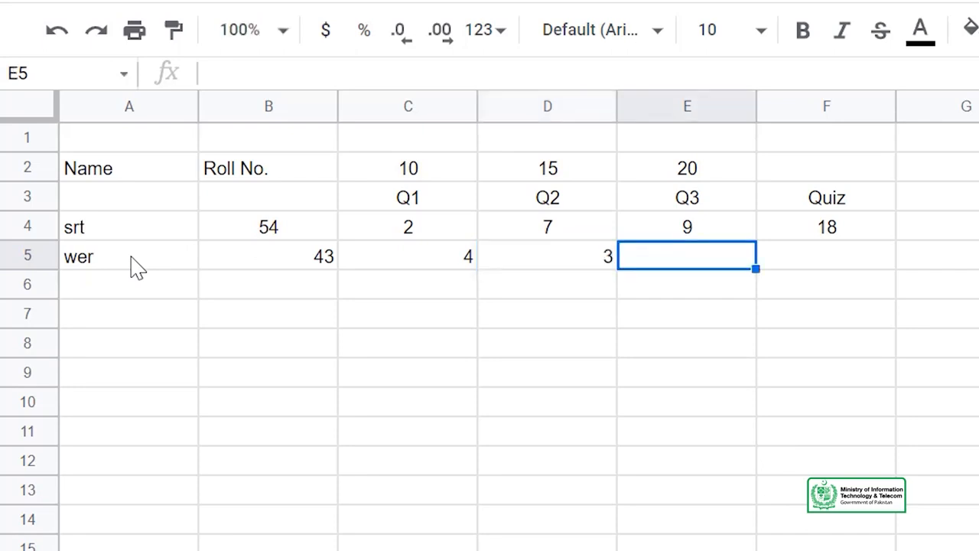
pyautogui.write('10')
pyautogui.press('Tab')
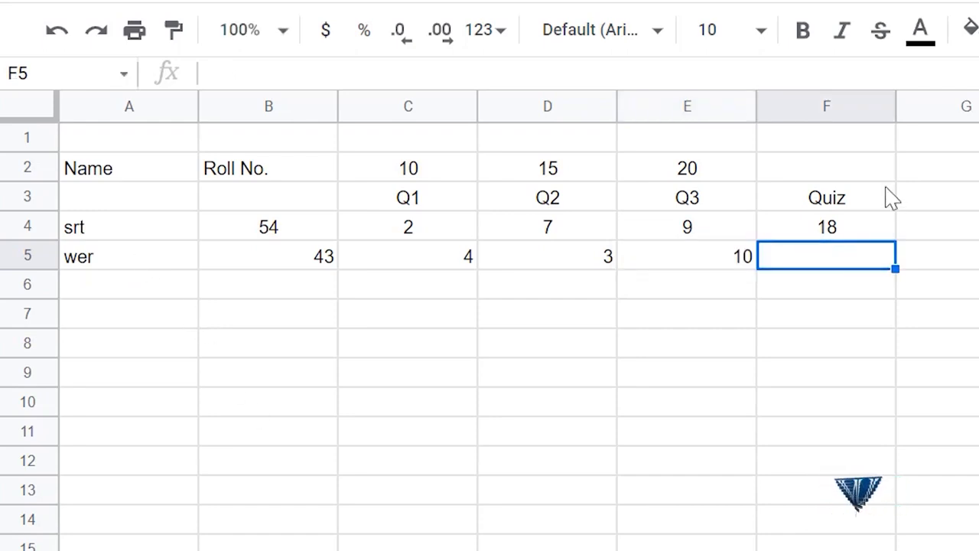
# Copy the quiz sum formula from F4 into F5 for the second student
pyautogui.click(847, 231)
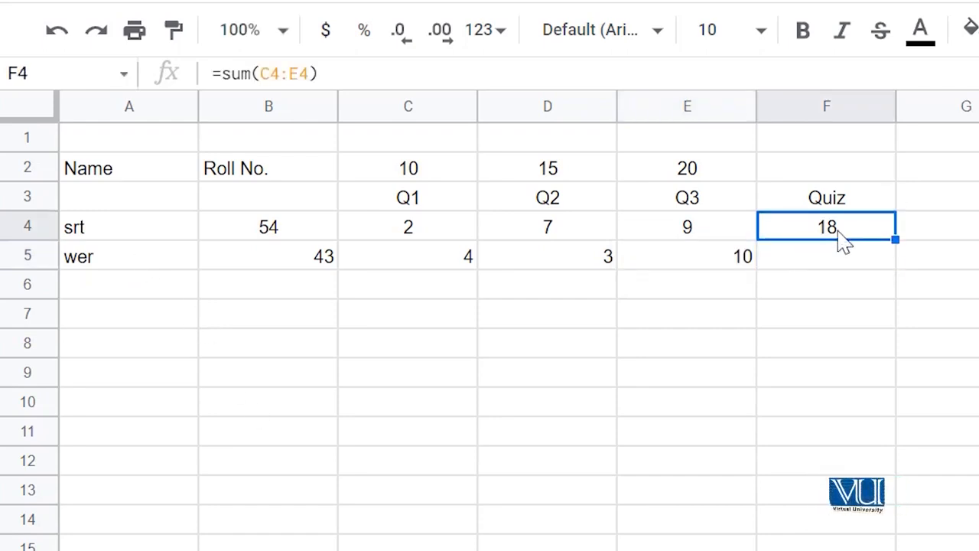
pyautogui.hotkey('ctrl', 'c')
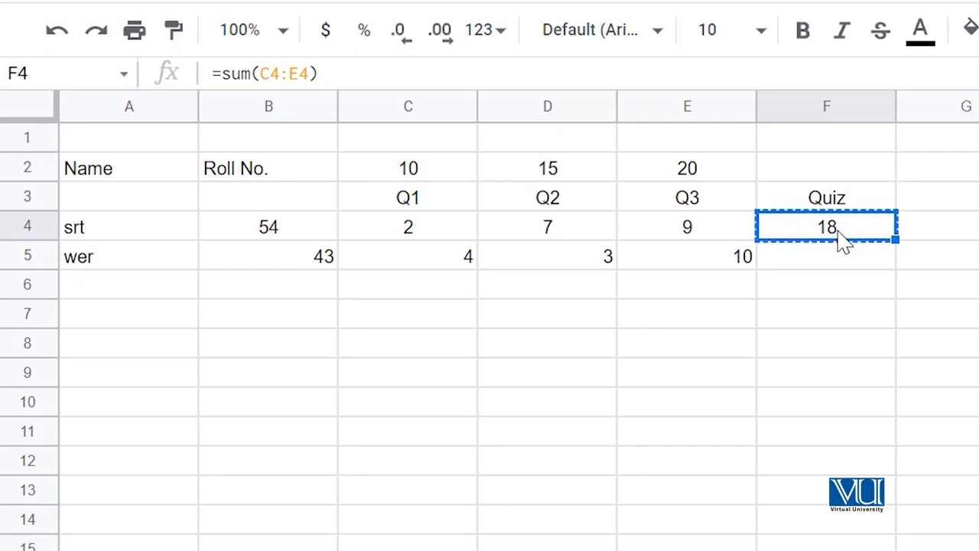
pyautogui.press('Down')
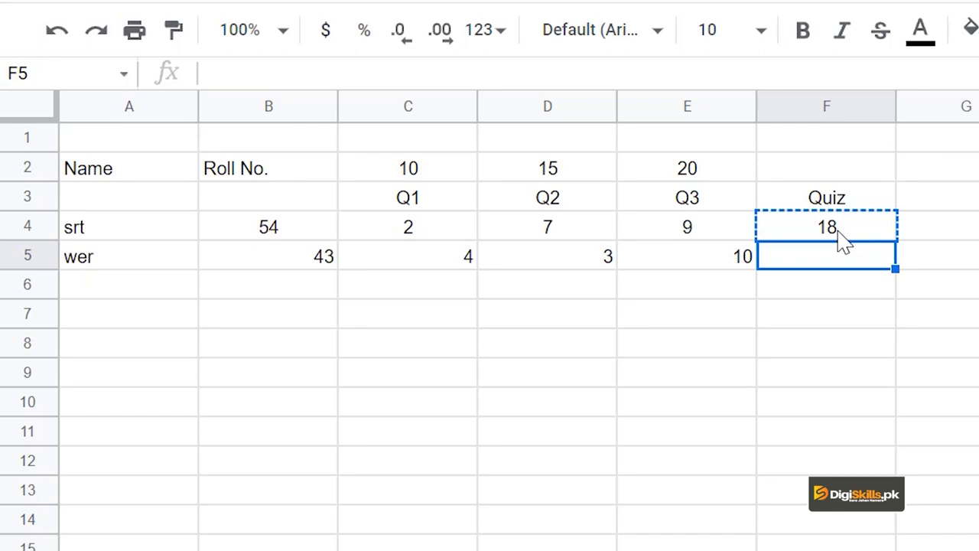
pyautogui.hotkey('ctrl', 'v')
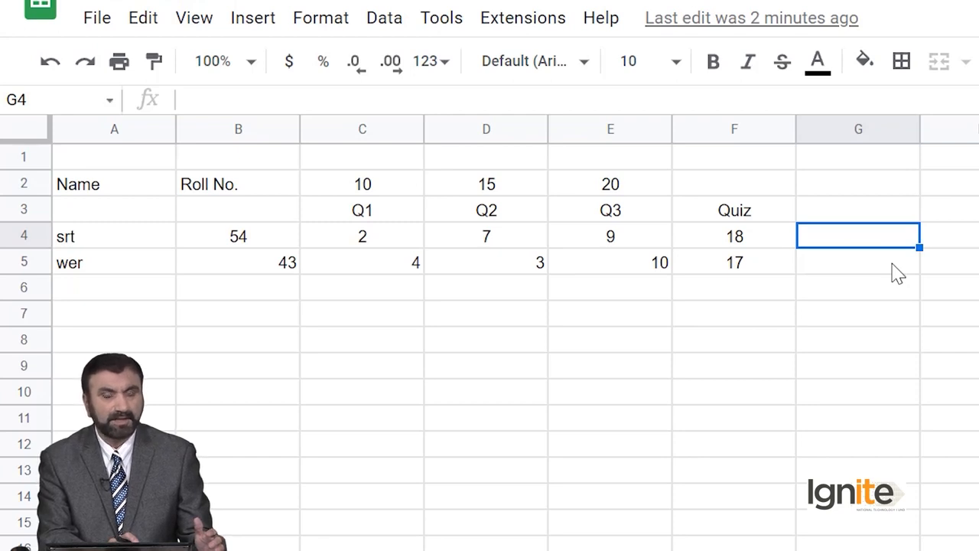
# Scale the first student's quiz total from 45 to 15 marks in cell G4 with the formula =F4/45*15
pyautogui.write('=')
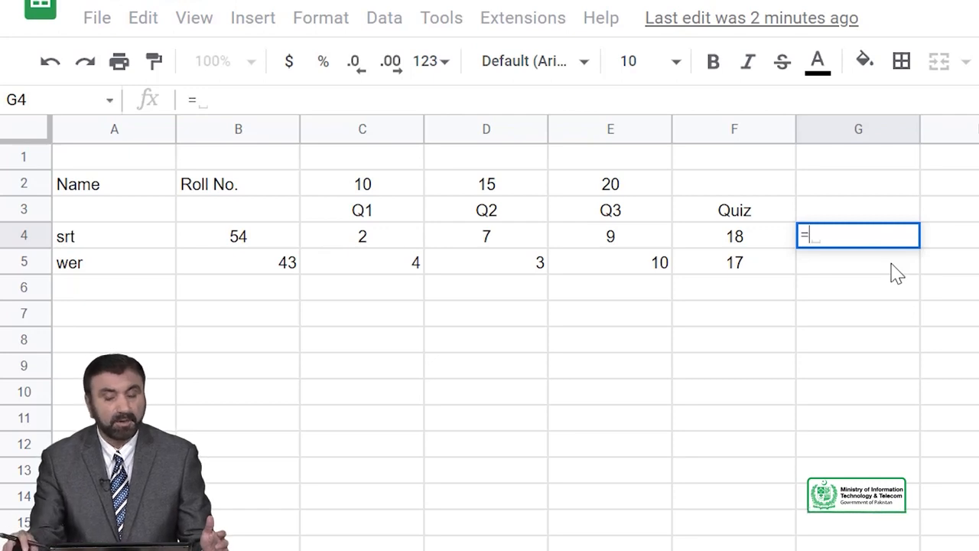
pyautogui.click(746, 240)
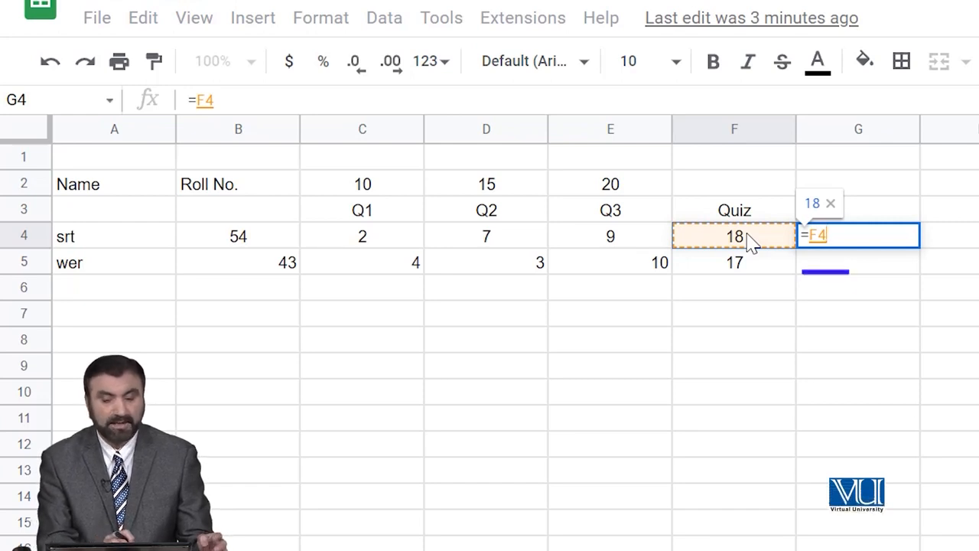
pyautogui.write('/')
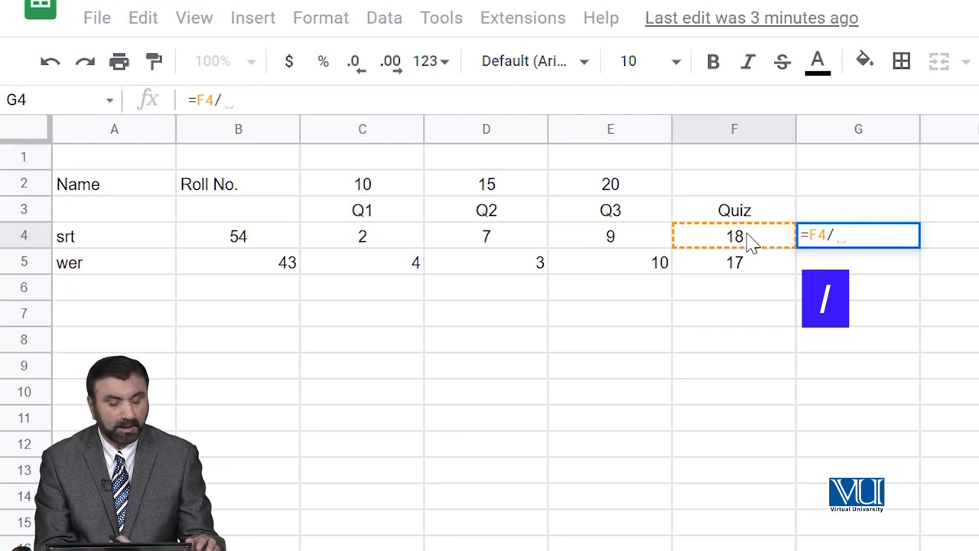
pyautogui.write('45')
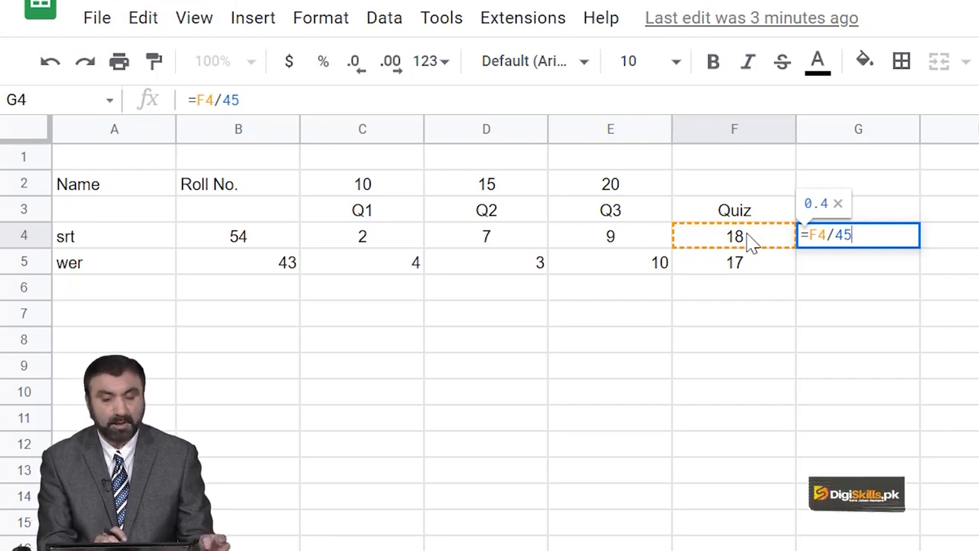
pyautogui.write('*')
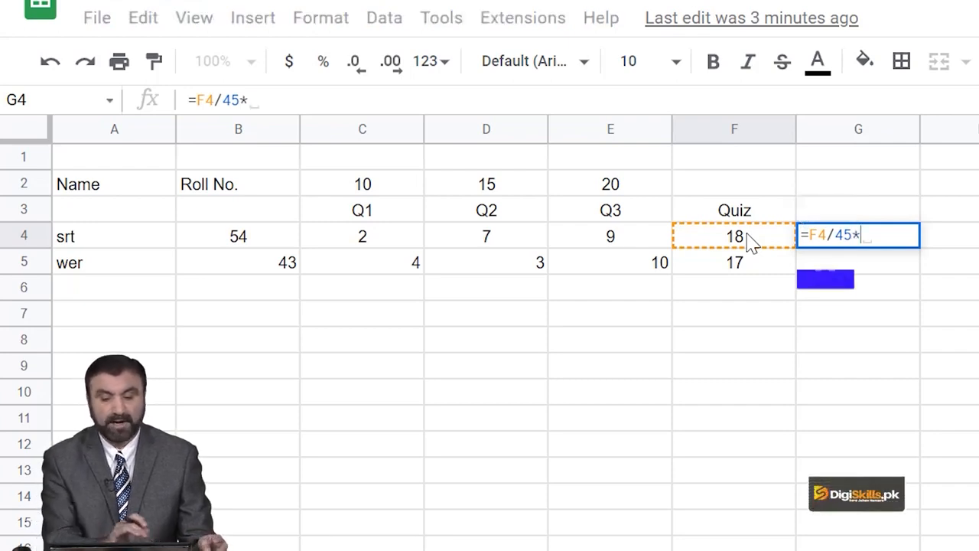
pyautogui.write('15')
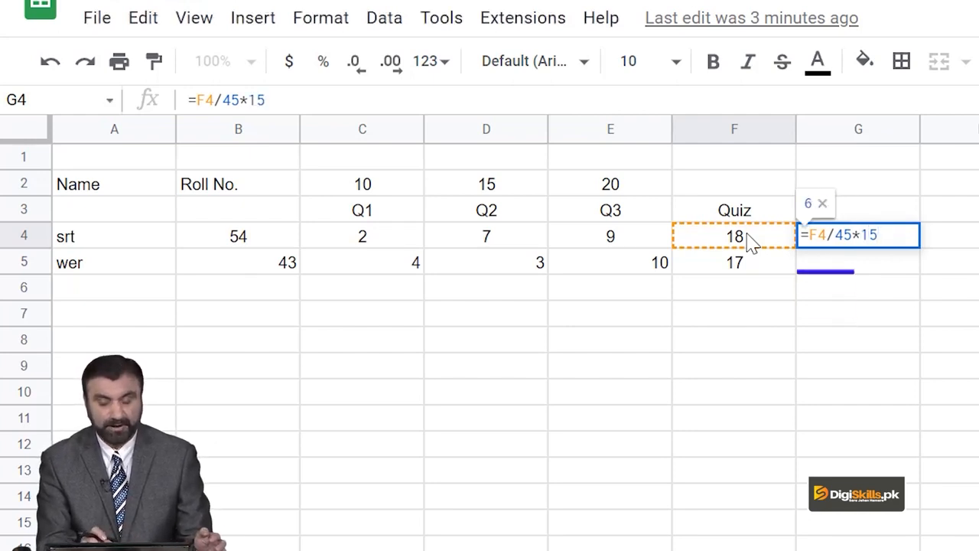
pyautogui.press('Return')
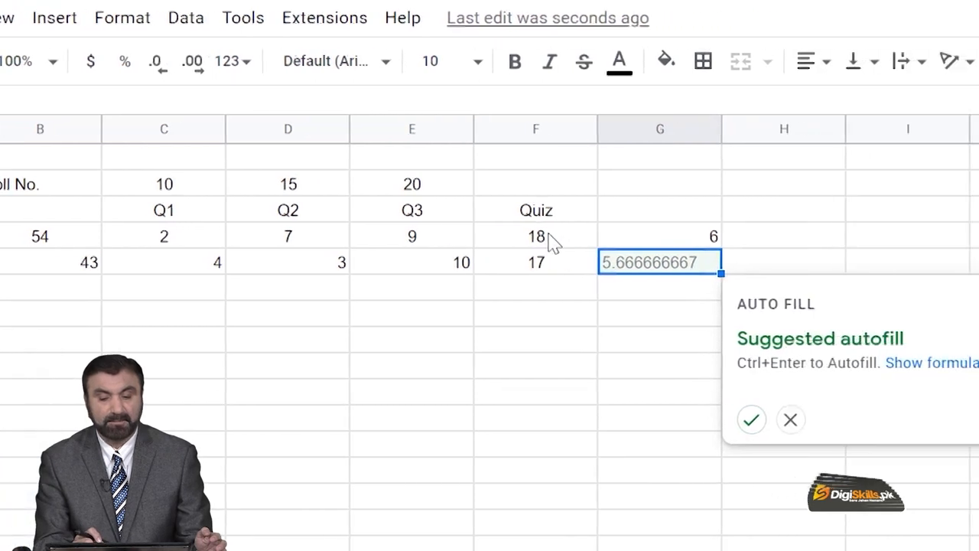